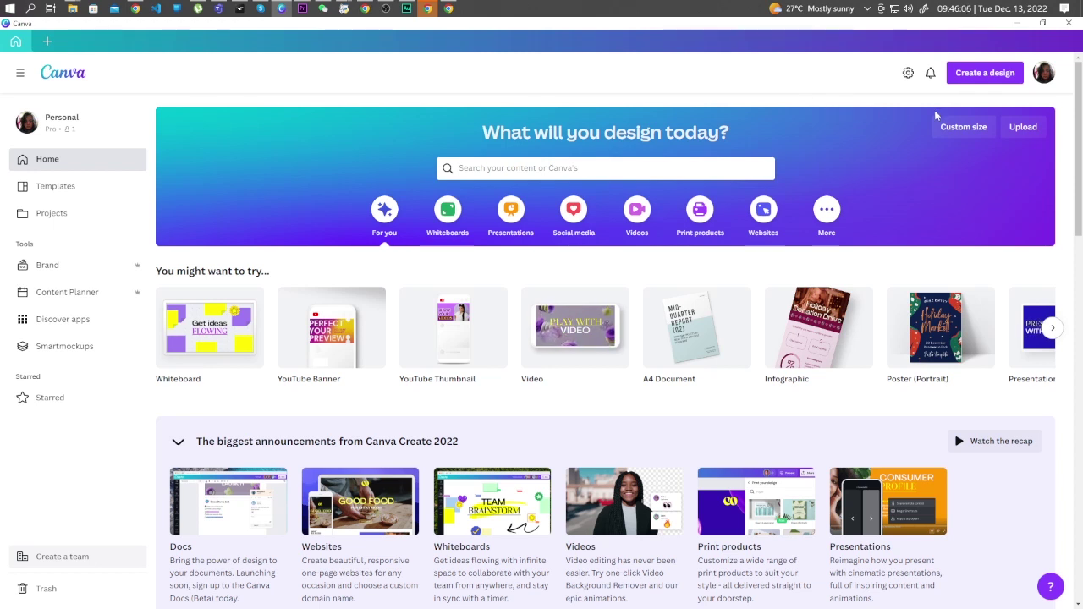
Create a new blank Infographic design at 800 × 2000 px
click(974, 80)
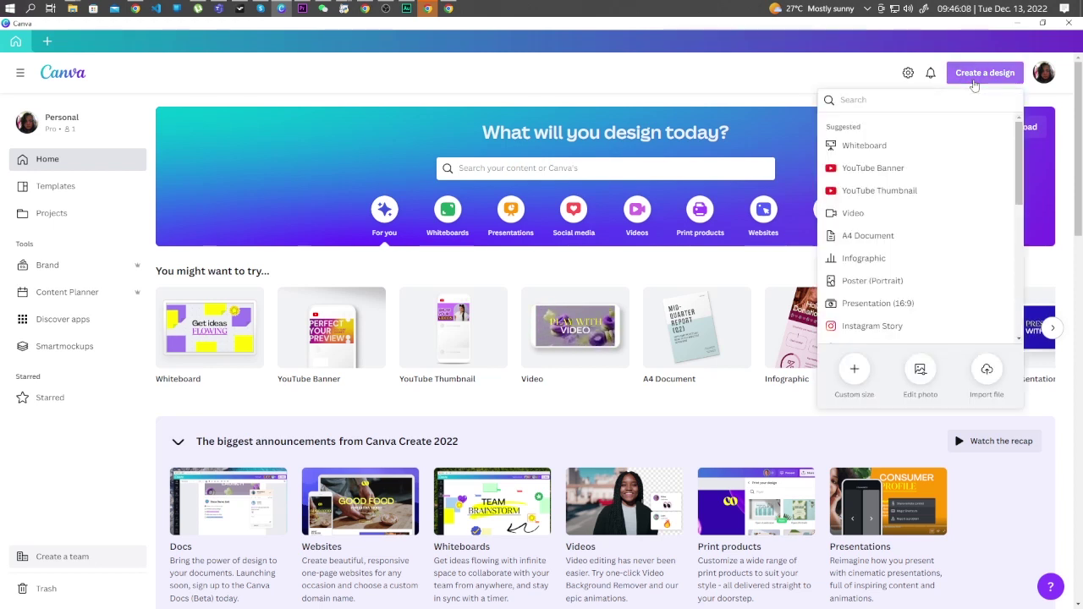
click(863, 262)
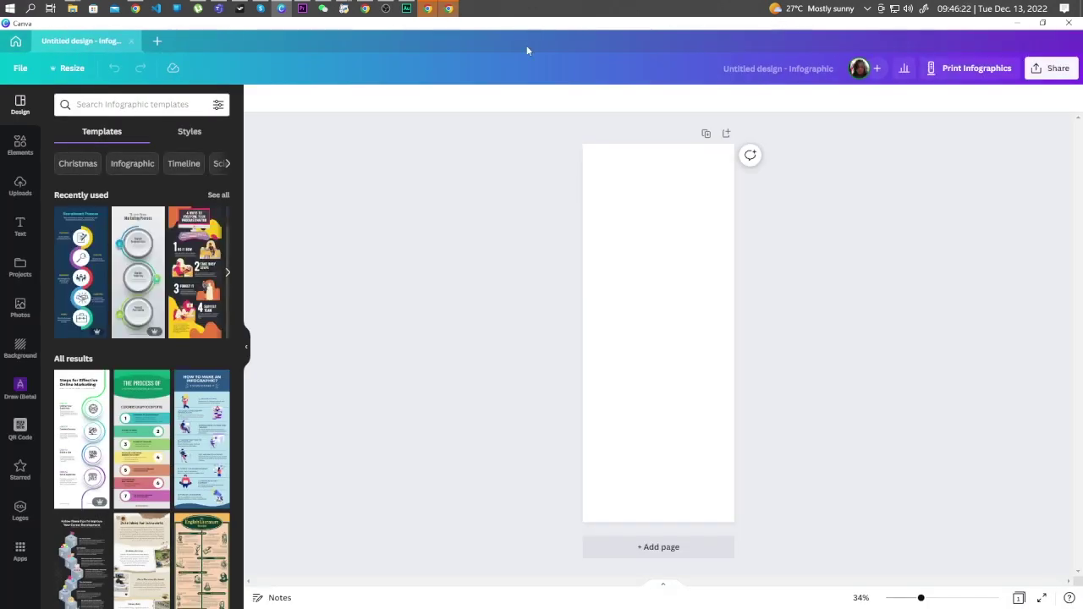
Scroll down through the infographic templates to browse the collection, then back up a little
scroll(161, 415, down, 3)
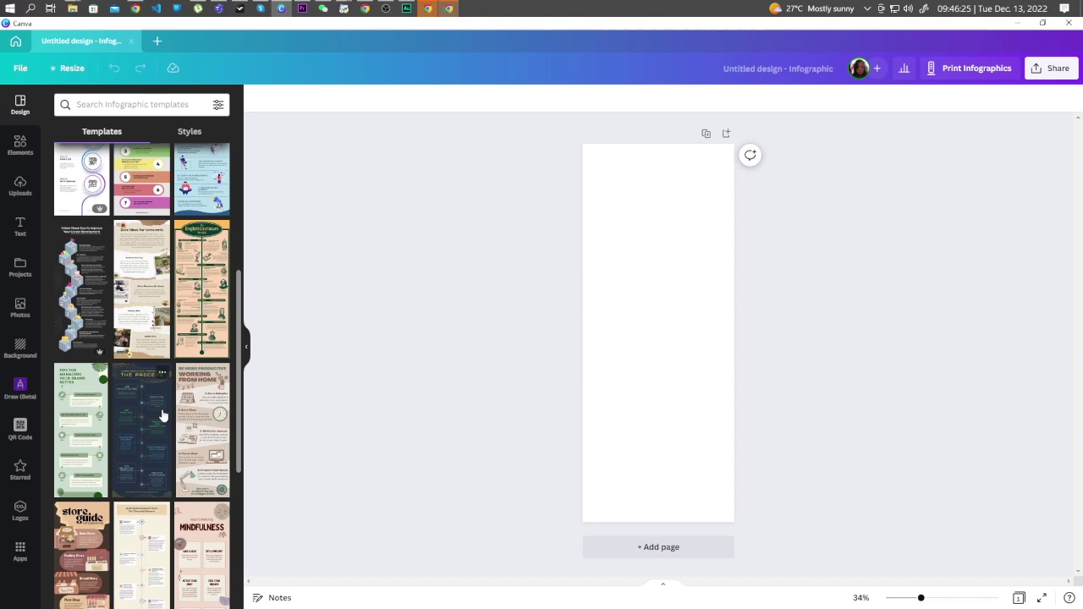
scroll(161, 414, down, 3)
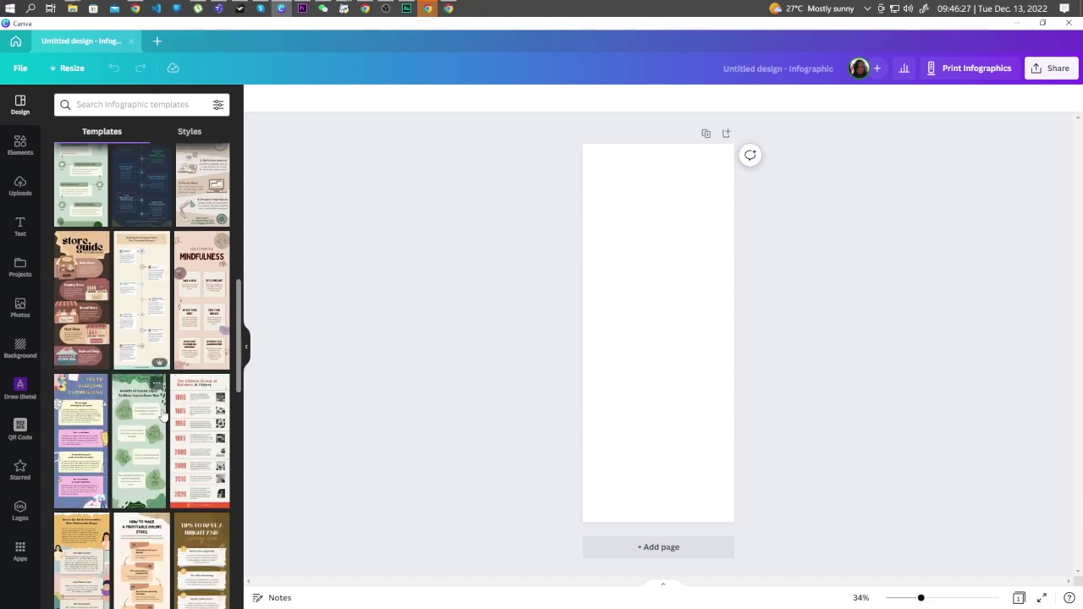
scroll(162, 414, down, 1)
scroll(161, 415, down, 1)
scroll(162, 414, down, 2)
scroll(162, 414, down, 1)
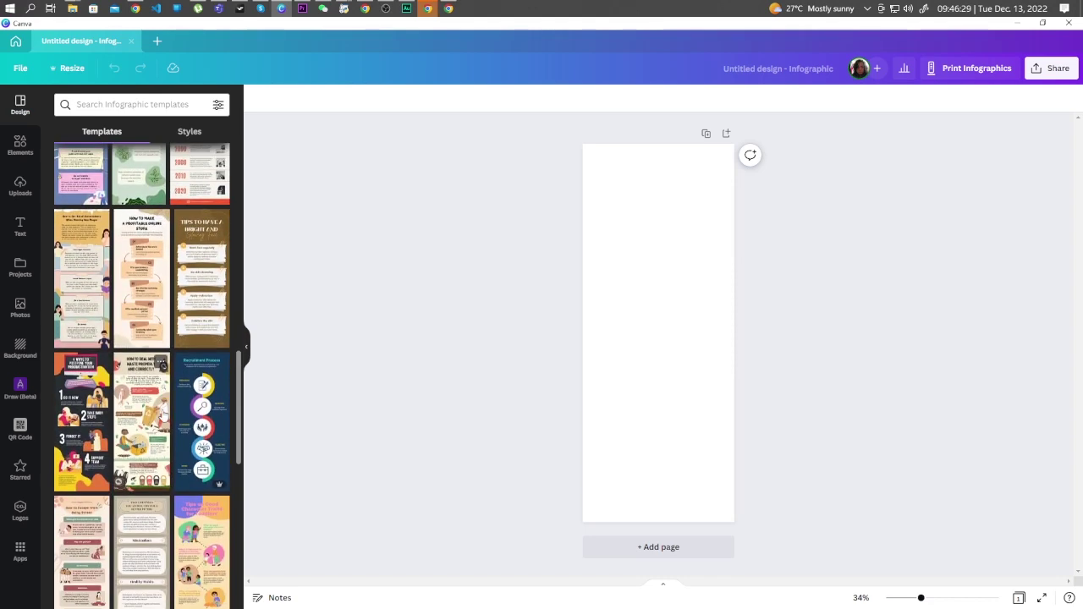
scroll(163, 416, down, 2)
scroll(164, 415, down, 2)
scroll(163, 416, down, 1)
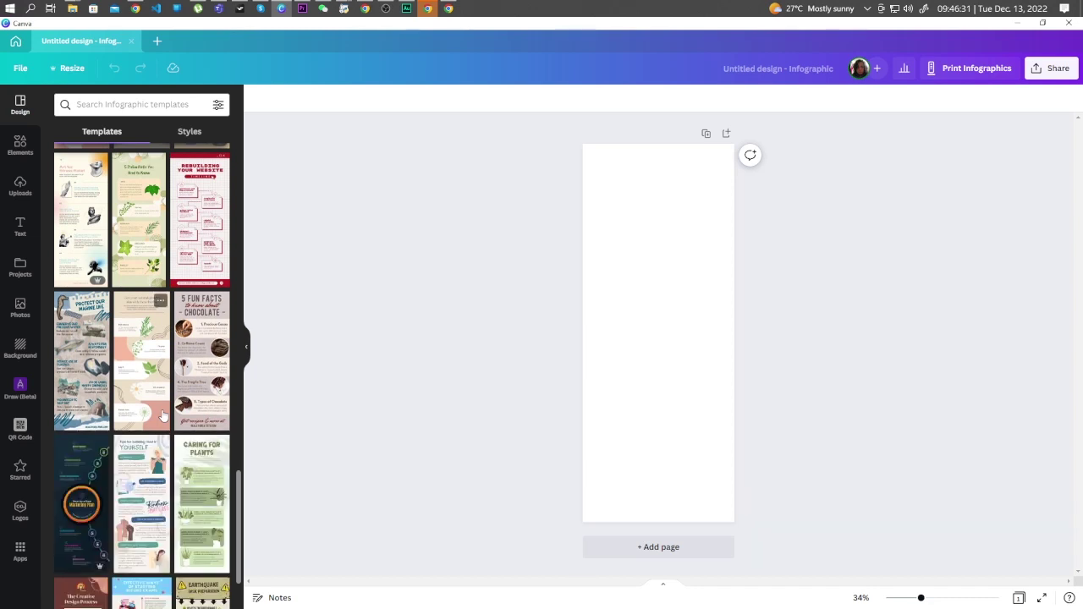
scroll(163, 415, down, 1)
scroll(164, 418, down, 2)
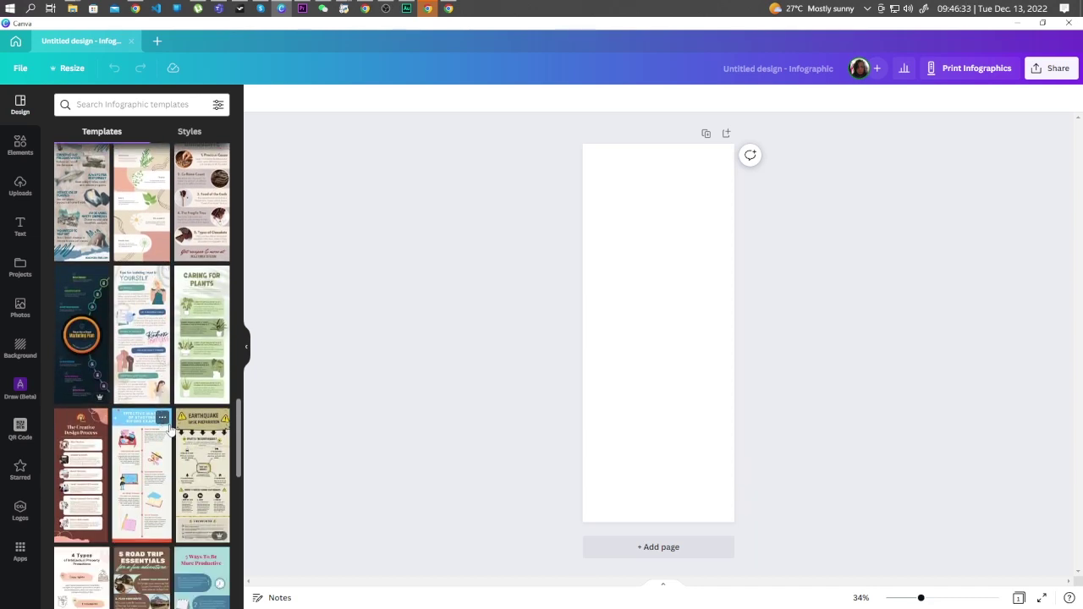
scroll(169, 429, up, 2)
scroll(169, 429, up, 2)
scroll(168, 430, up, 1)
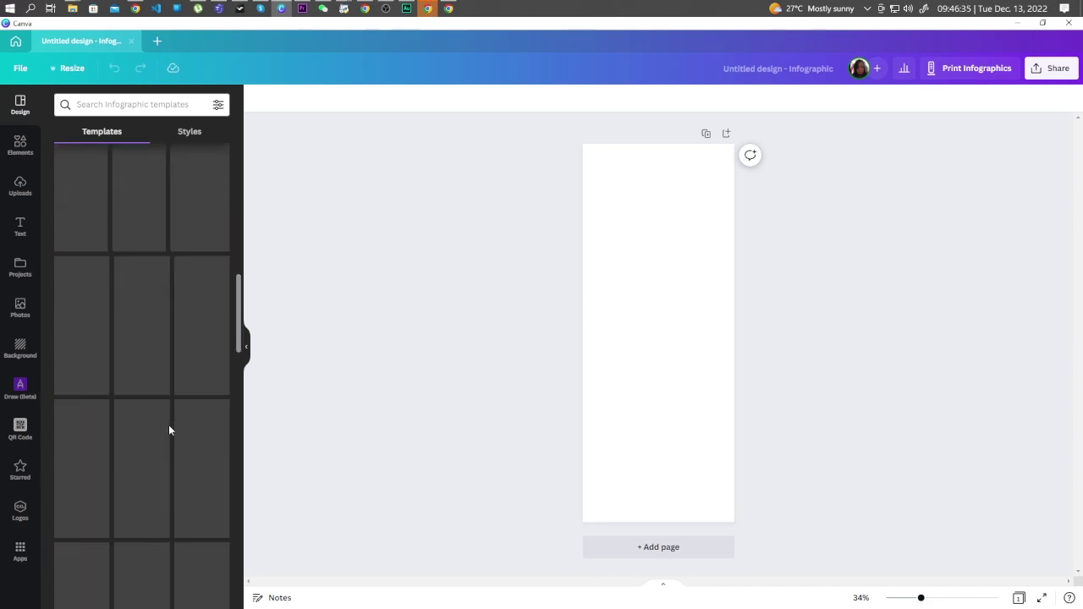
Apply the recently used teal gradient as the page background
click(23, 351)
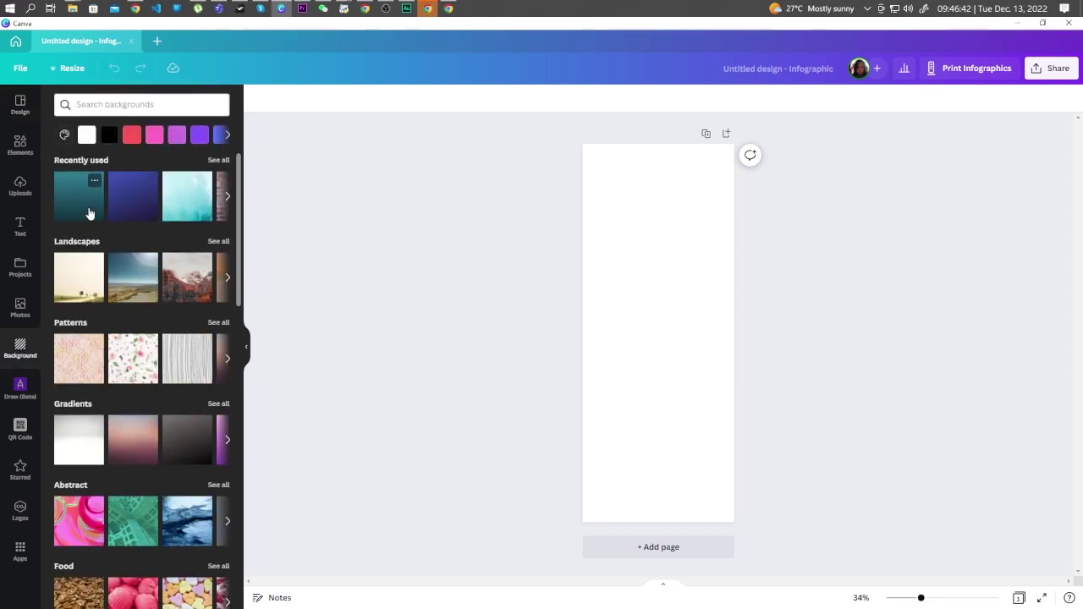
click(79, 217)
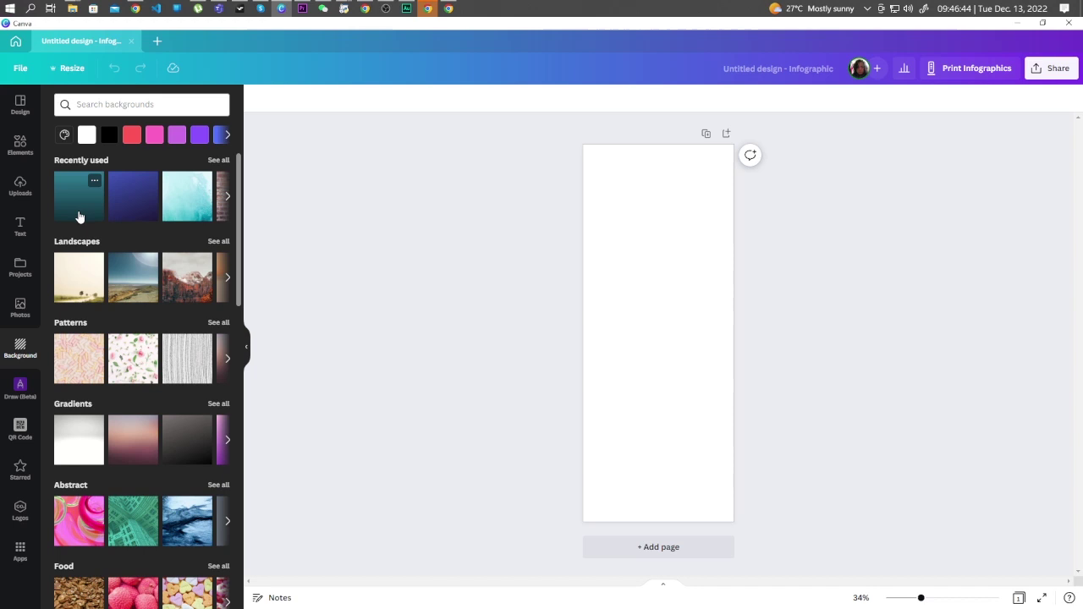
click(79, 218)
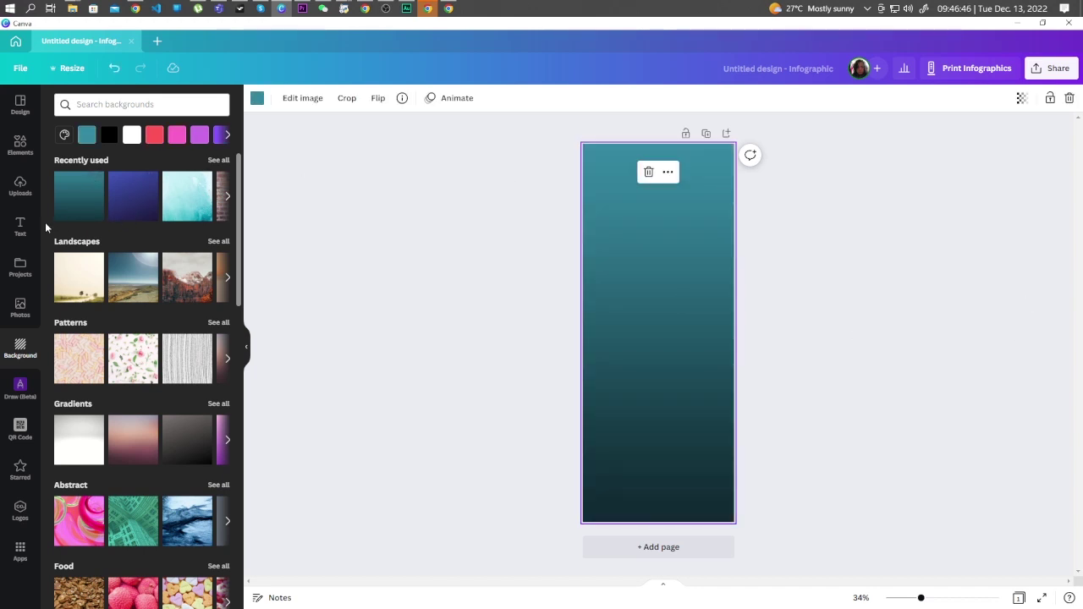
Add a 'Hiring Process' heading in white Poppins Medium
click(15, 234)
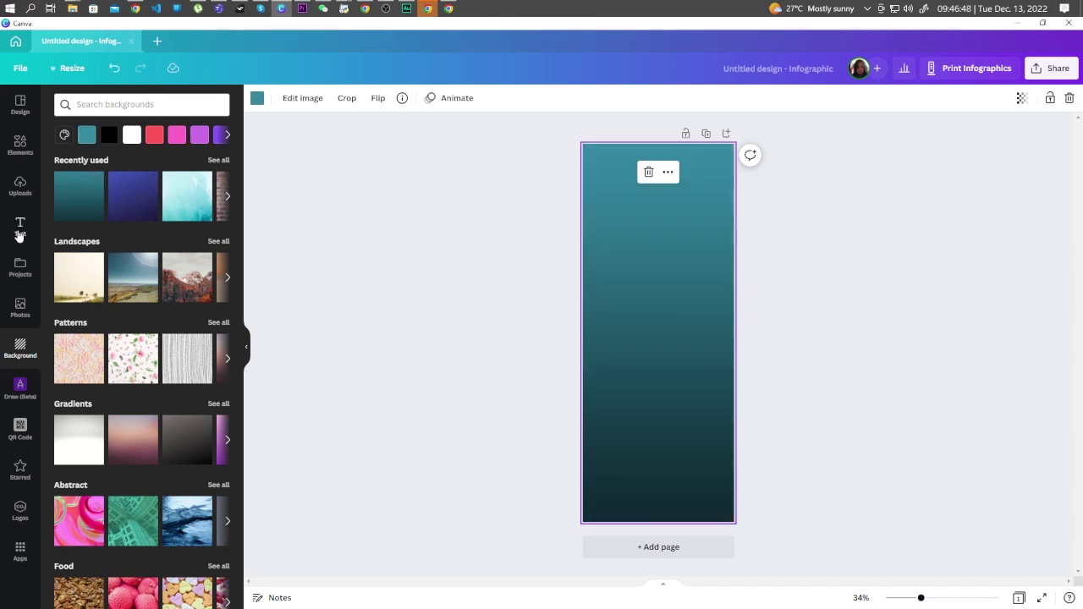
text(tHiring Proces)
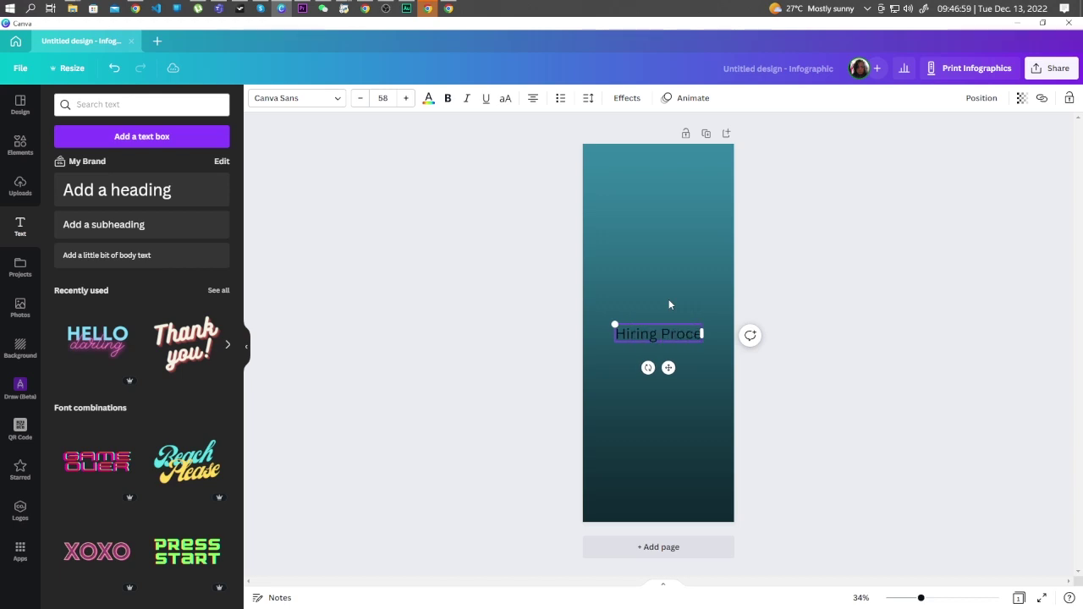
text(ss)
click(330, 108)
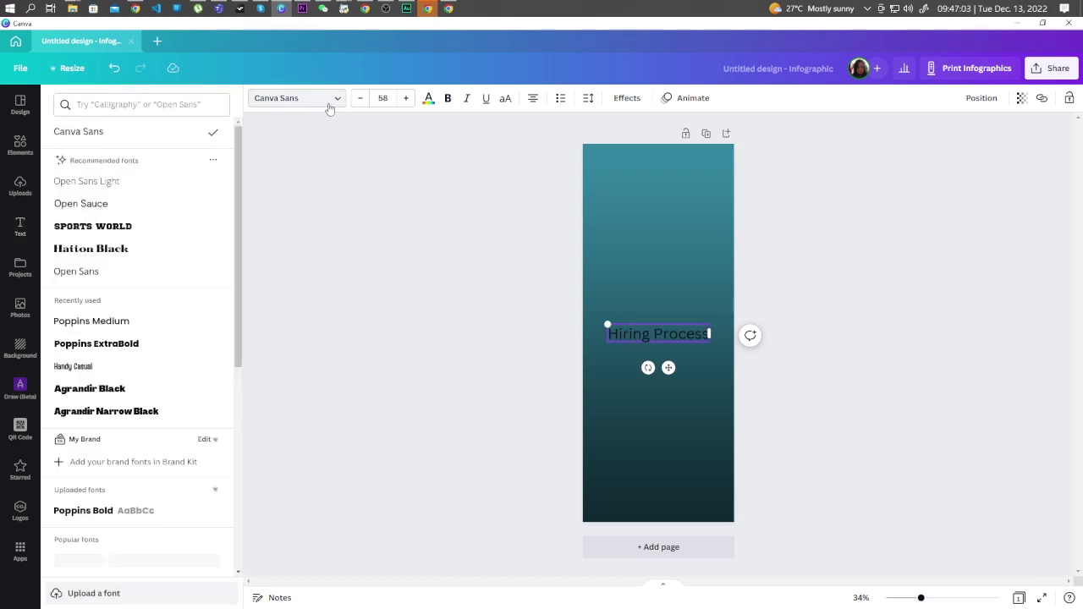
click(133, 330)
click(428, 98)
click(186, 245)
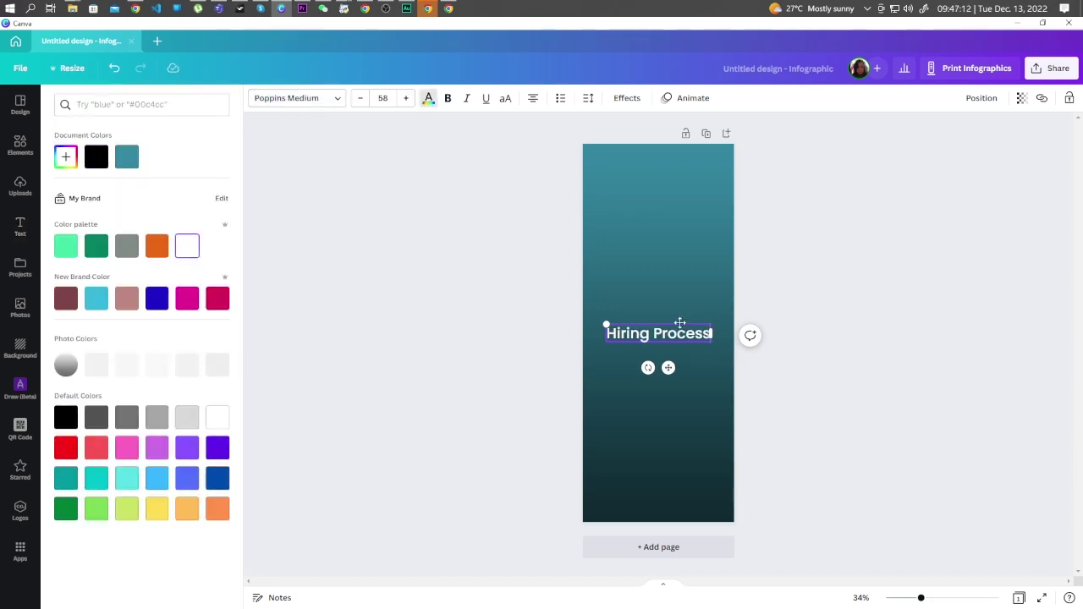
Drag the heading up to the top of the page
click(676, 318)
drag(667, 333, 668, 167)
click(856, 272)
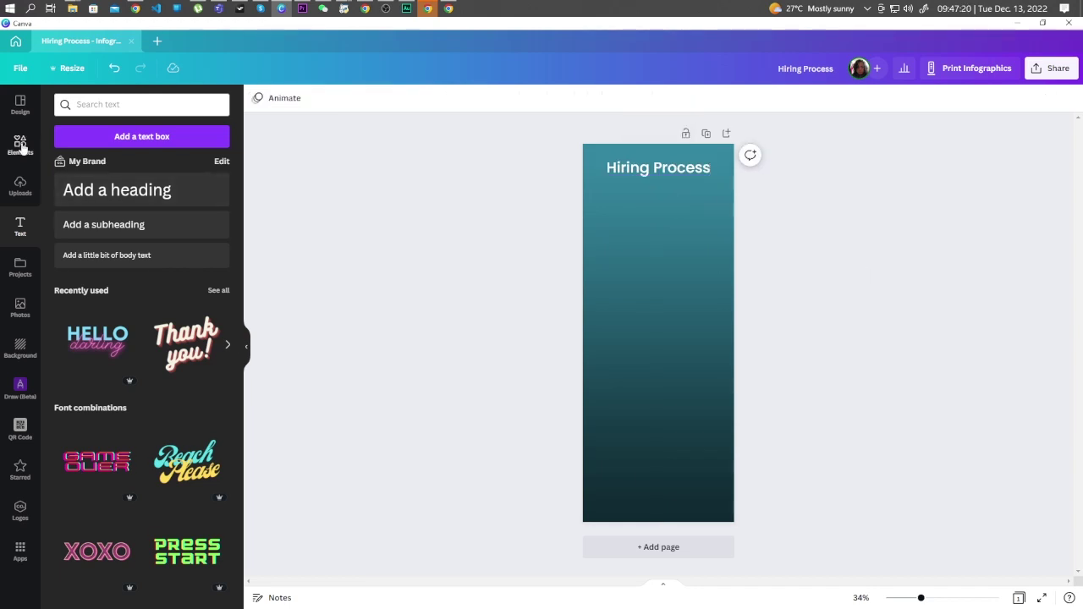
Add a pink-yellow arc graphic found by searching 'semi circle', and shrink it
click(20, 144)
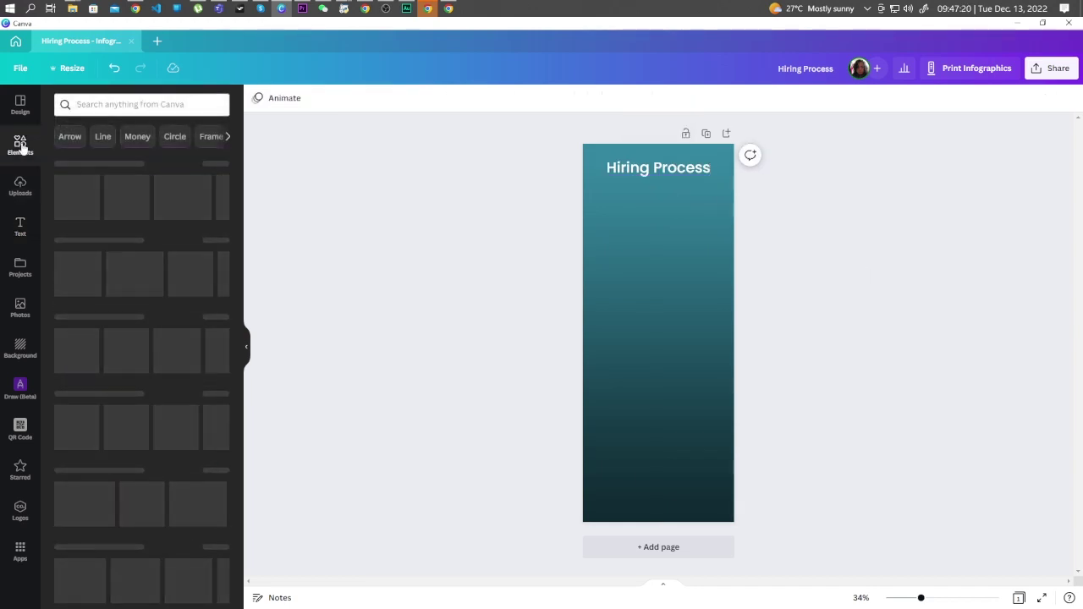
click(141, 104)
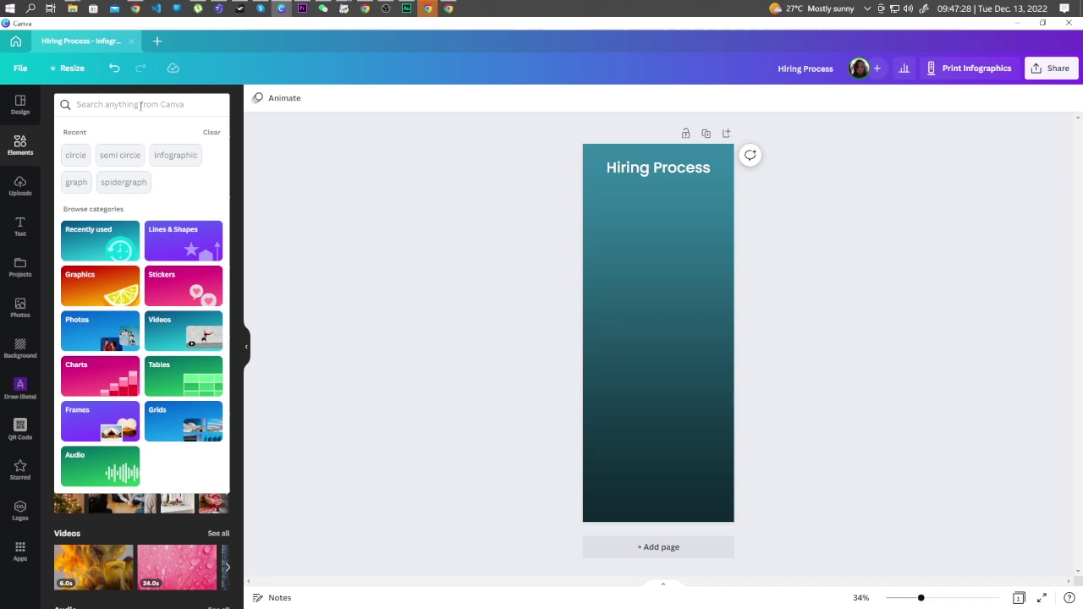
text(semi circle)
key(Return)
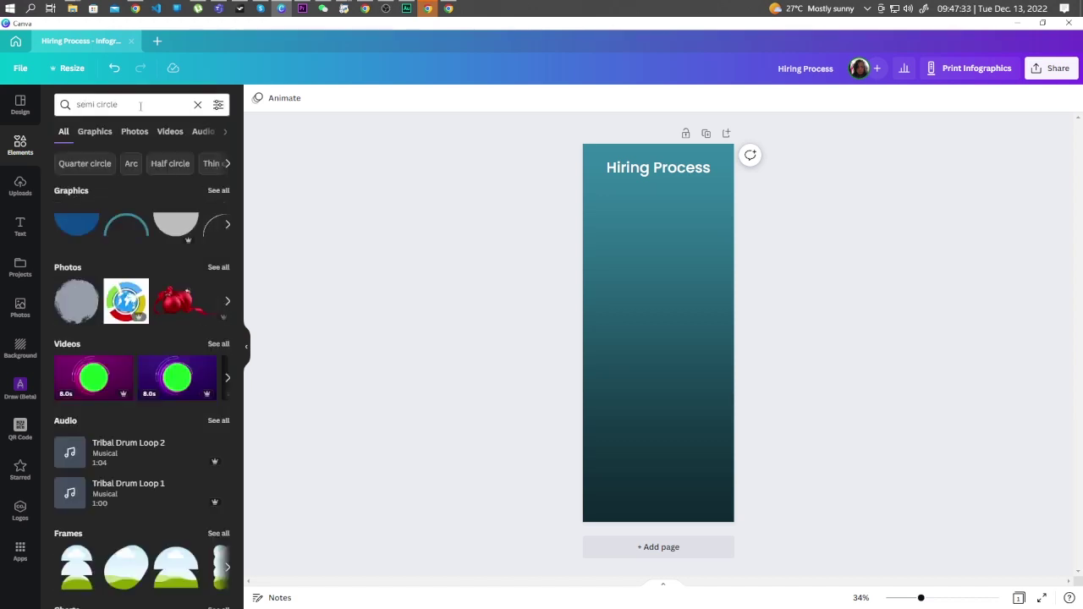
click(219, 193)
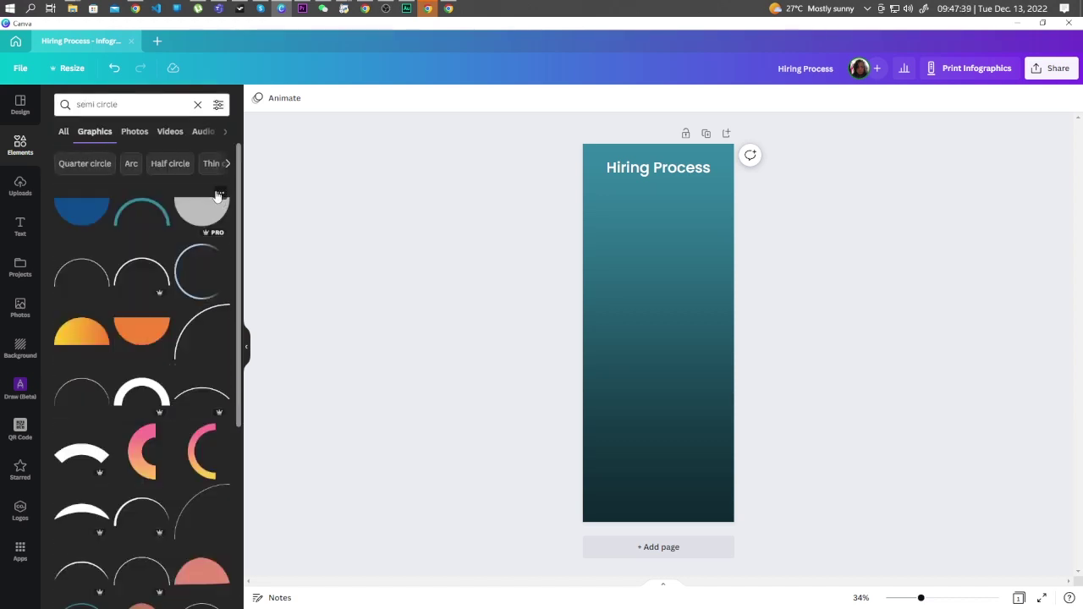
click(202, 459)
mouse_move(691, 389)
mouse_down()
mouse_move(652, 320)
mouse_move(671, 225)
mouse_up()
Add a white circle and fit it inside the arc
click(133, 105)
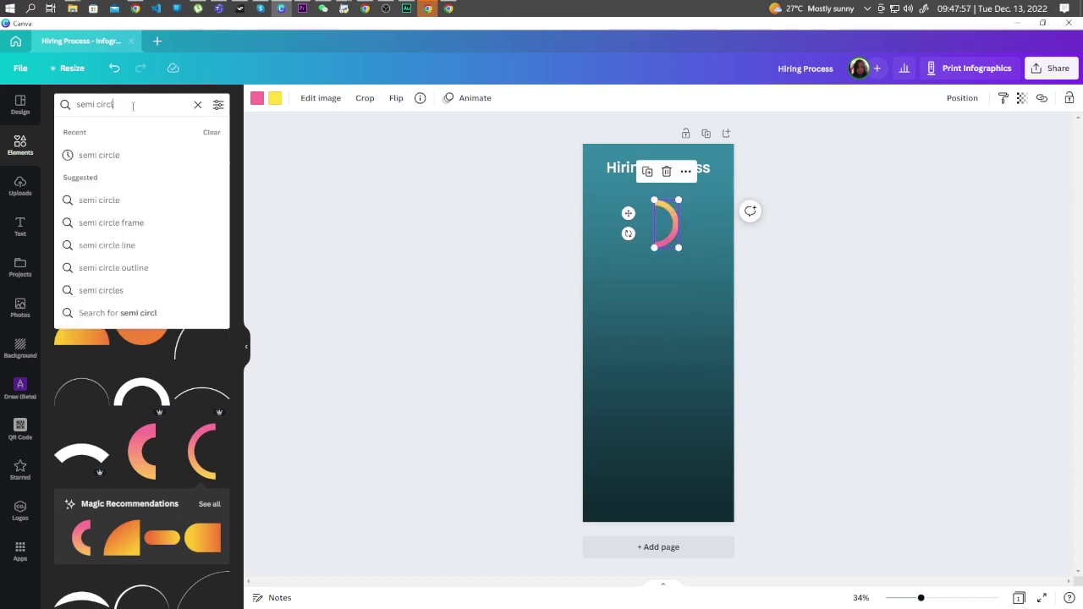
key(BackSpace)
key(BackSpace)
key(BackSpace)
text(circ)
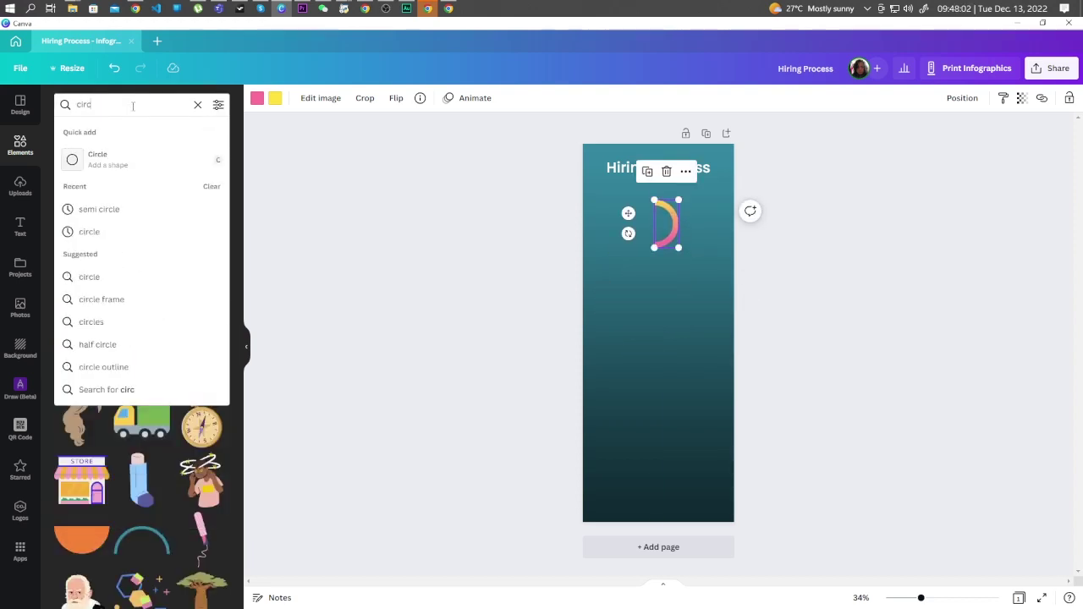
key(Return)
click(81, 210)
drag(658, 334, 652, 241)
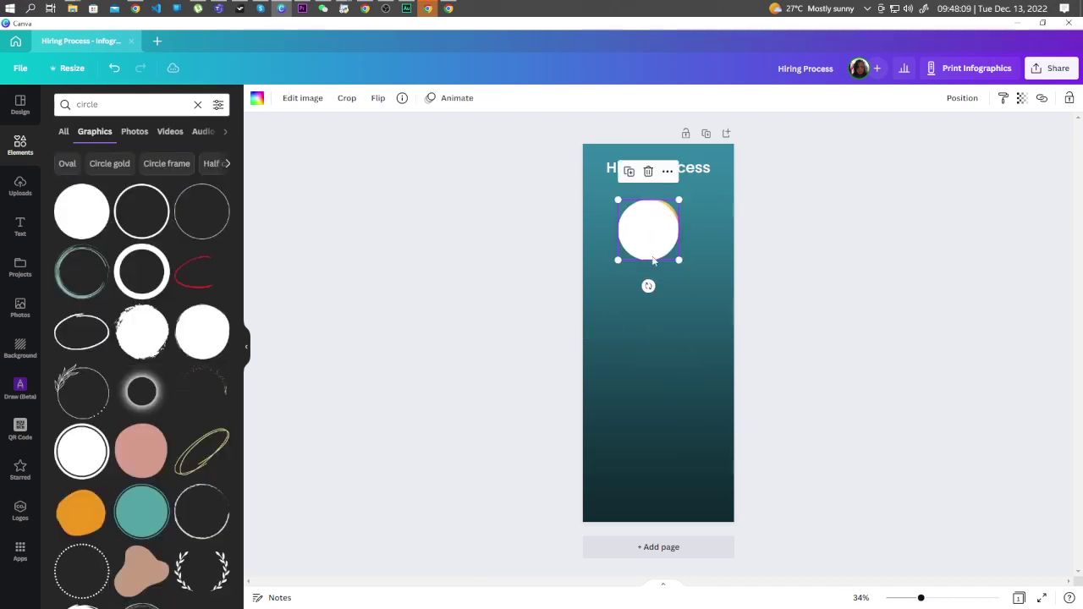
drag(679, 200, 674, 204)
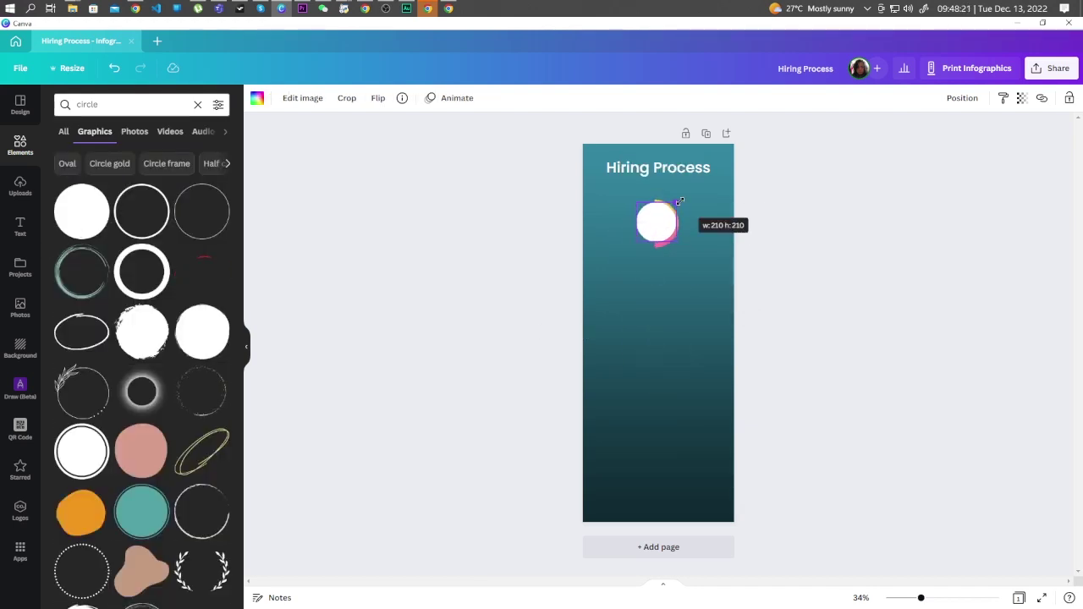
click(787, 250)
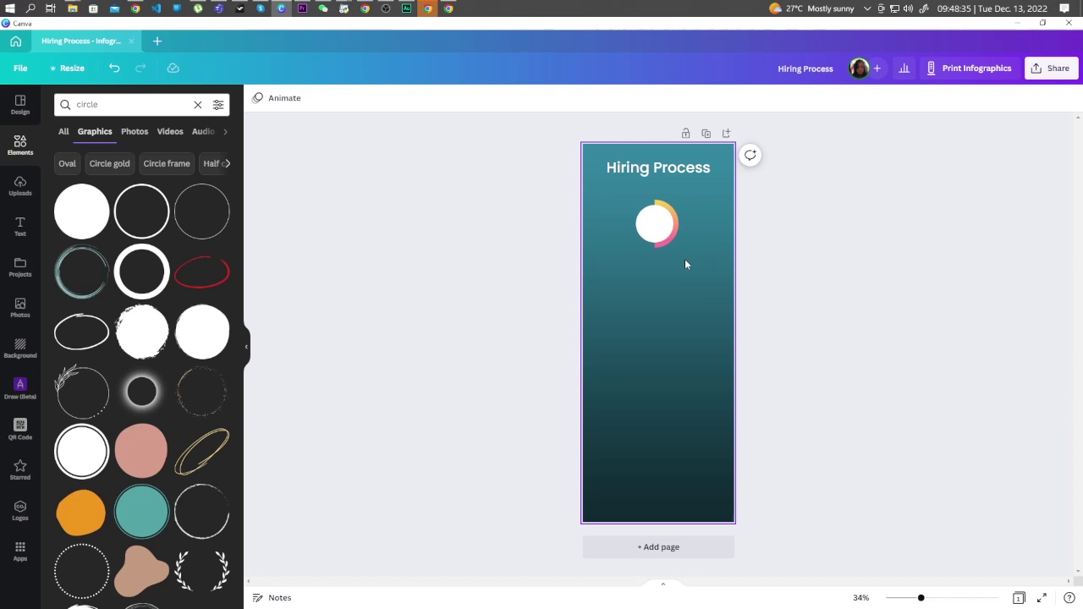
Group the arc and white circle together
click(675, 223)
shift+click(648, 243)
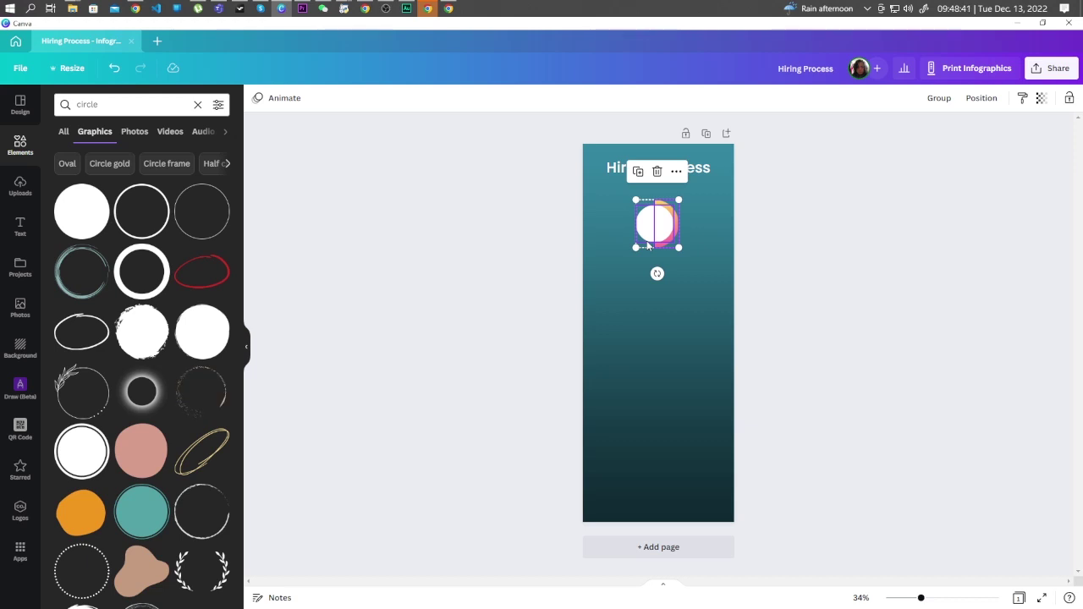
key(ctrl+g)
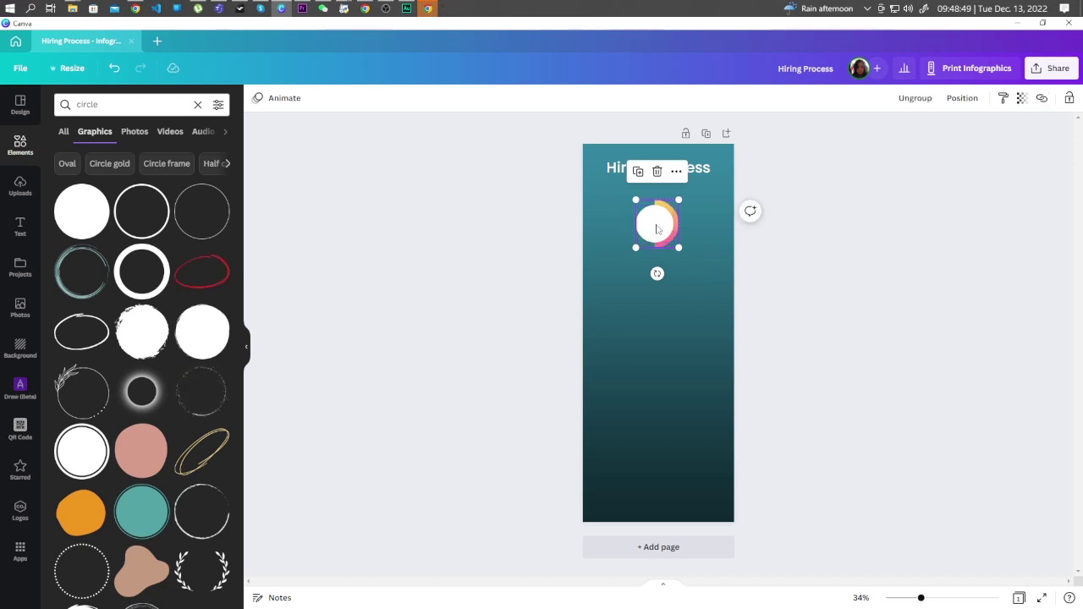
Stack duplicated circle groups down the page and add a subheading text box beside them
mouse_move(657, 227)
mouse_down()
mouse_move(669, 289)
mouse_move(669, 276)
mouse_up()
click(829, 306)
click(664, 271)
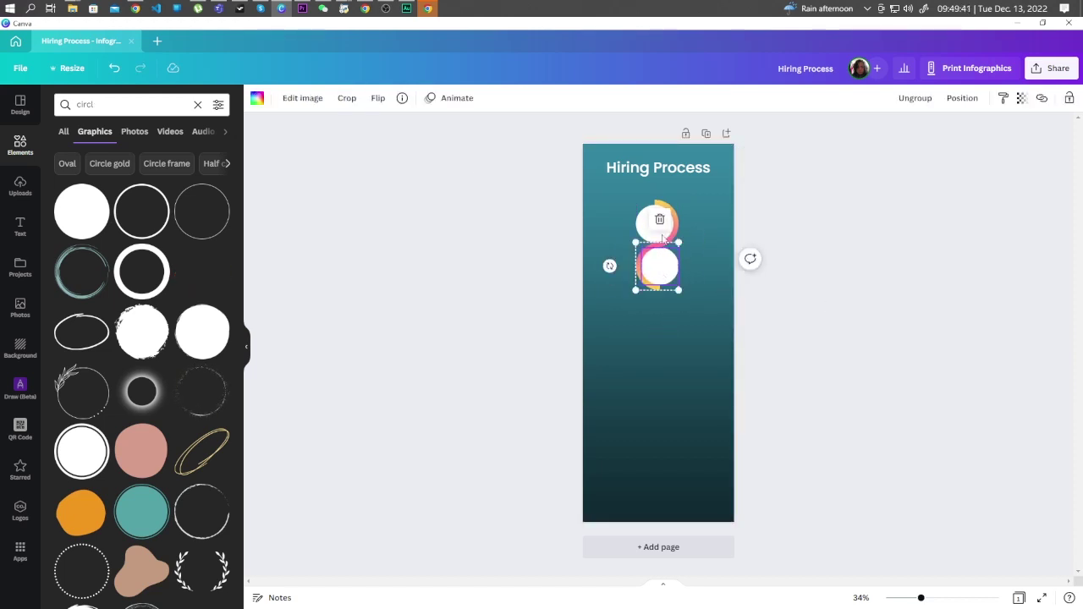
click(687, 227)
key(ctrl+d)
drag(659, 221, 667, 309)
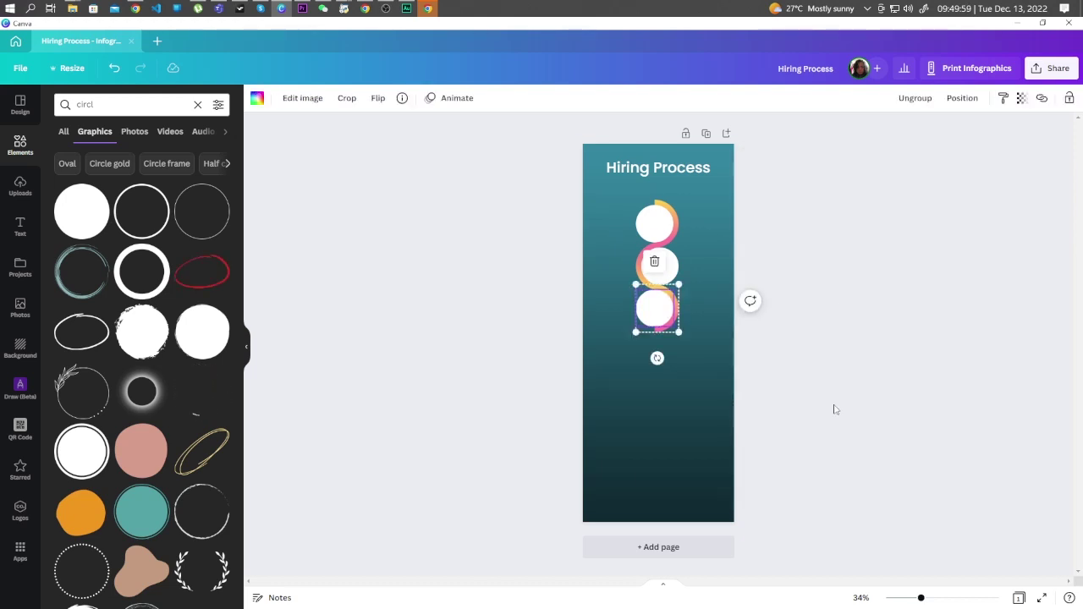
key(ctrl+z)
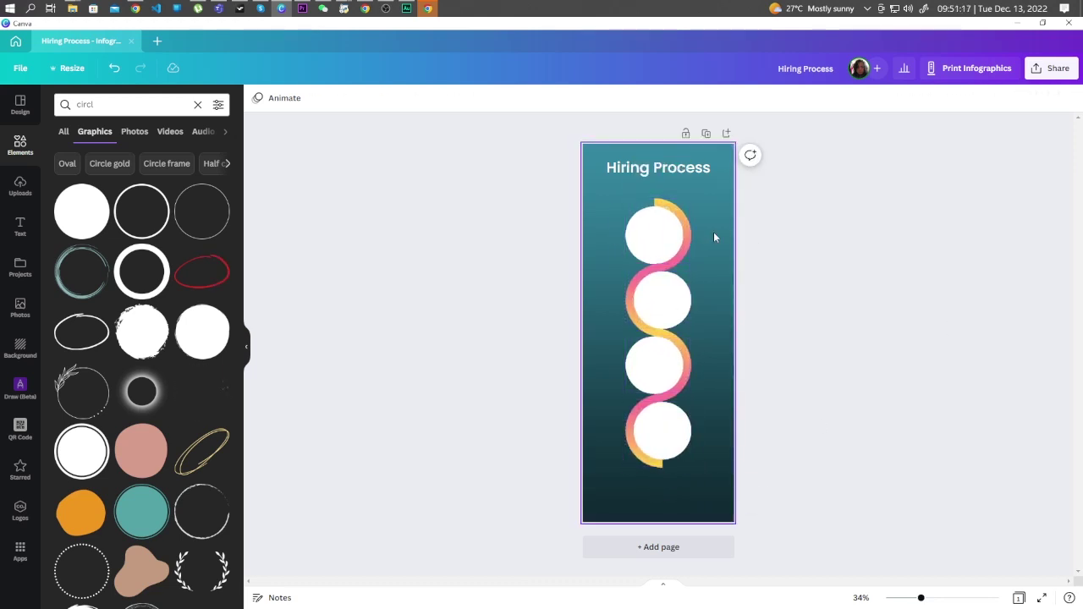
click(20, 227)
drag(118, 225, 670, 330)
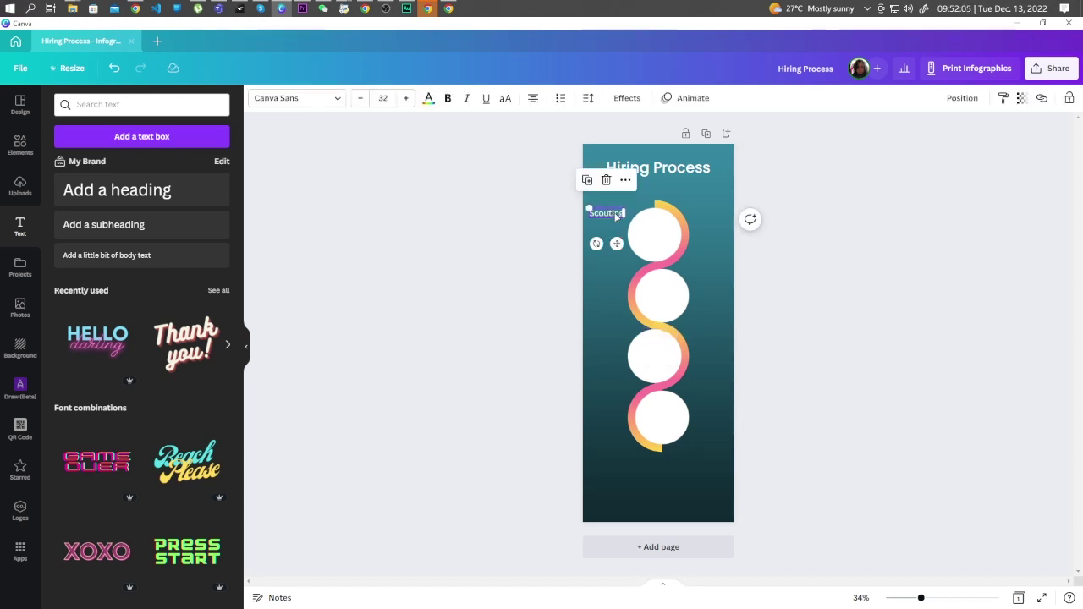
Make the Scouting heading bold and yellow
key(Escape)
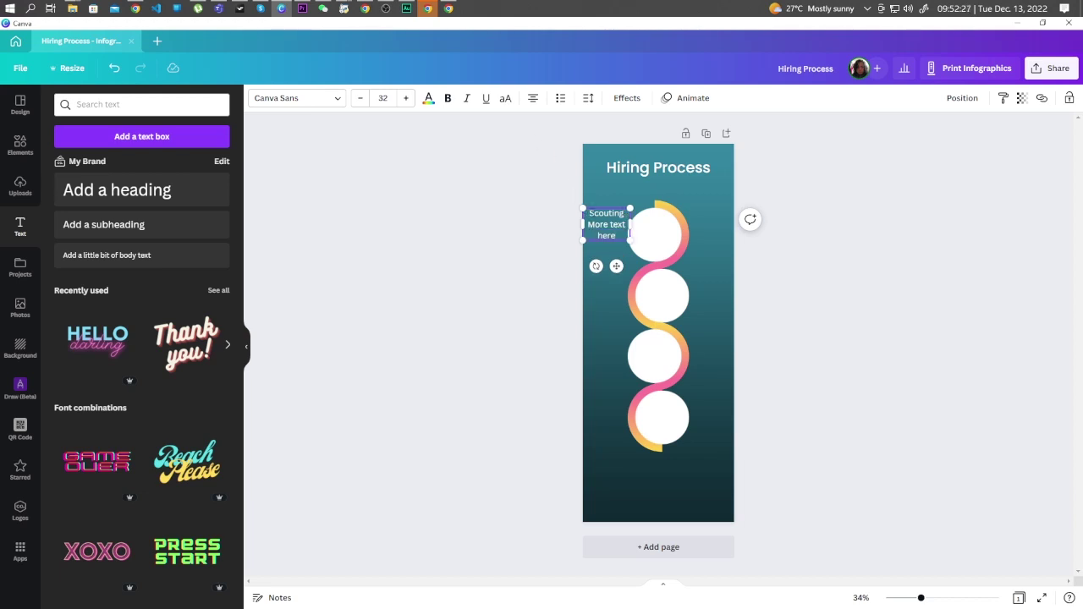
click(428, 98)
click(158, 244)
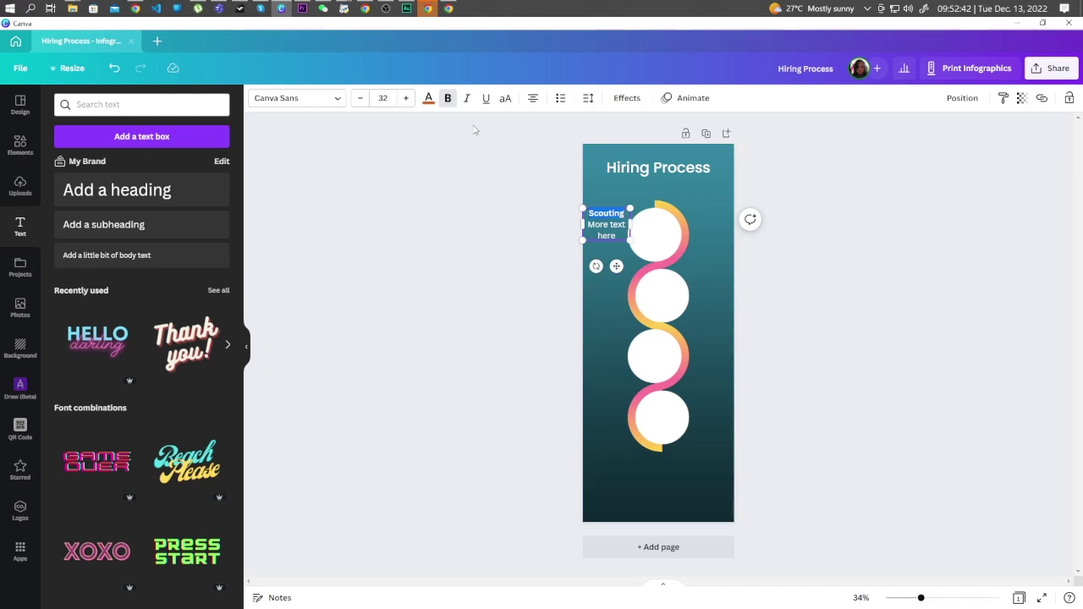
click(428, 99)
click(187, 156)
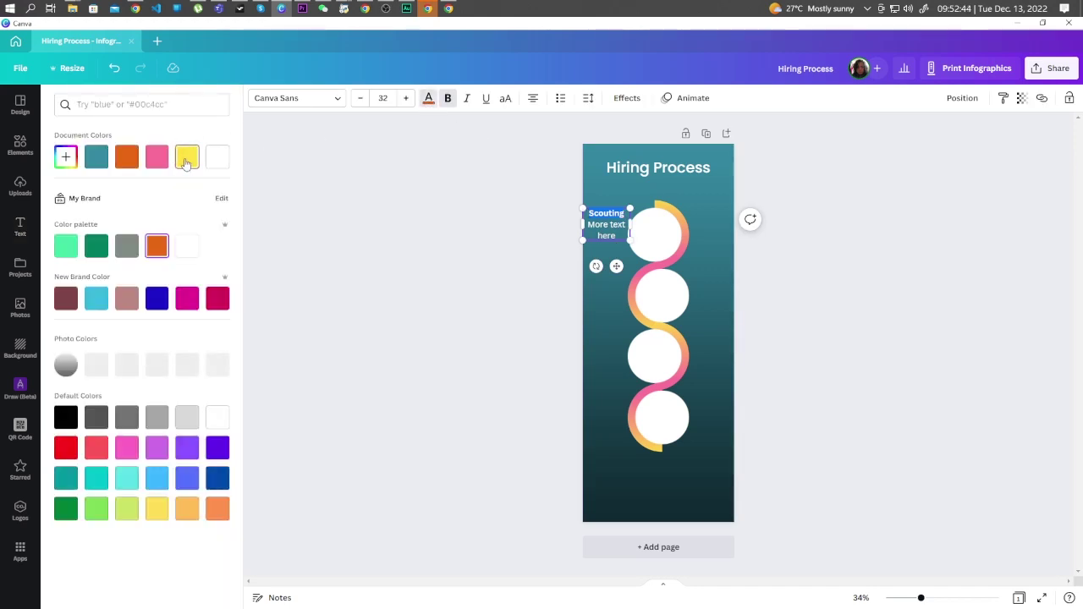
click(838, 237)
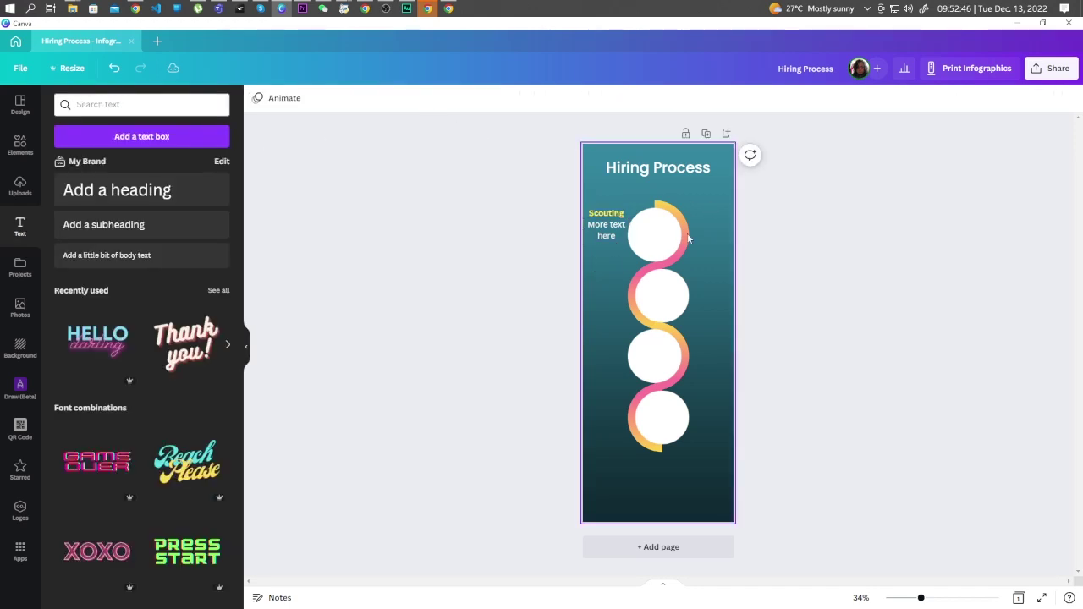
Align the Scouting label beside the top circle and duplicate it as 'Testing'
click(608, 236)
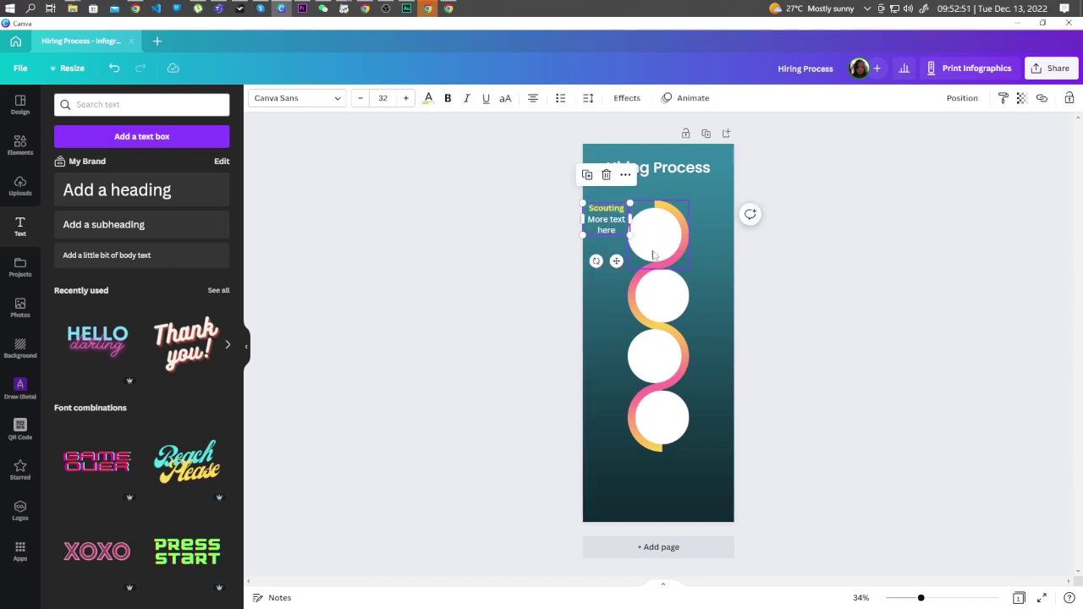
mouse_move(608, 233)
mouse_down()
mouse_move(613, 220)
mouse_move(720, 300)
mouse_move(605, 355)
mouse_up()
click(609, 222)
key(ctrl+d)
double_click(708, 287)
text(Testing)
Add duplicated 'Screening' and 'Hiring' labels beside the remaining circles
key(ctrl+d)
double_click(605, 346)
text(Screening)
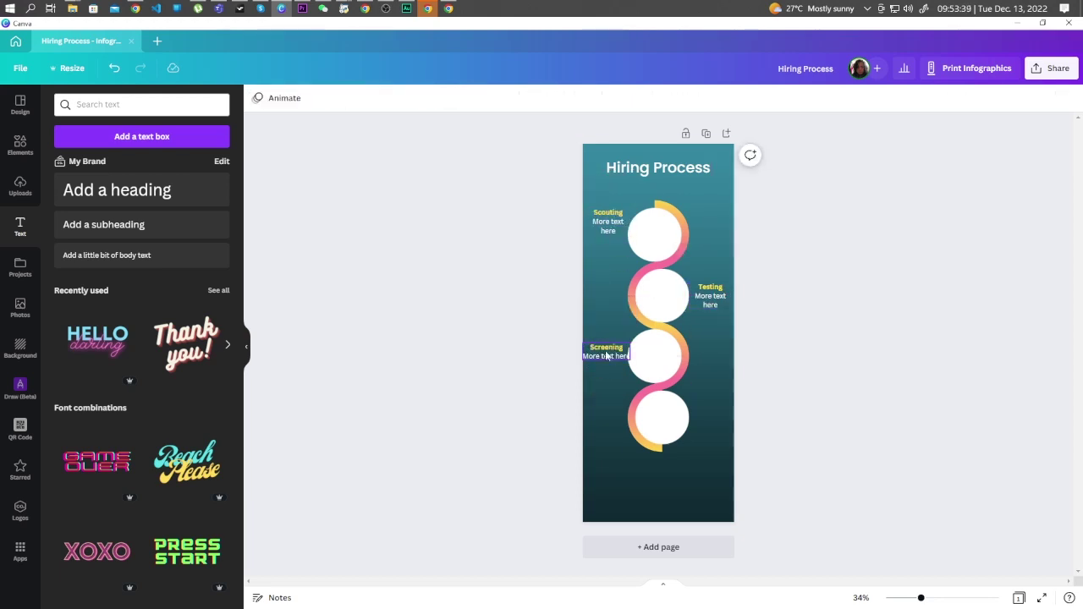
click(607, 358)
drag(607, 222, 710, 413)
key(ctrl+d)
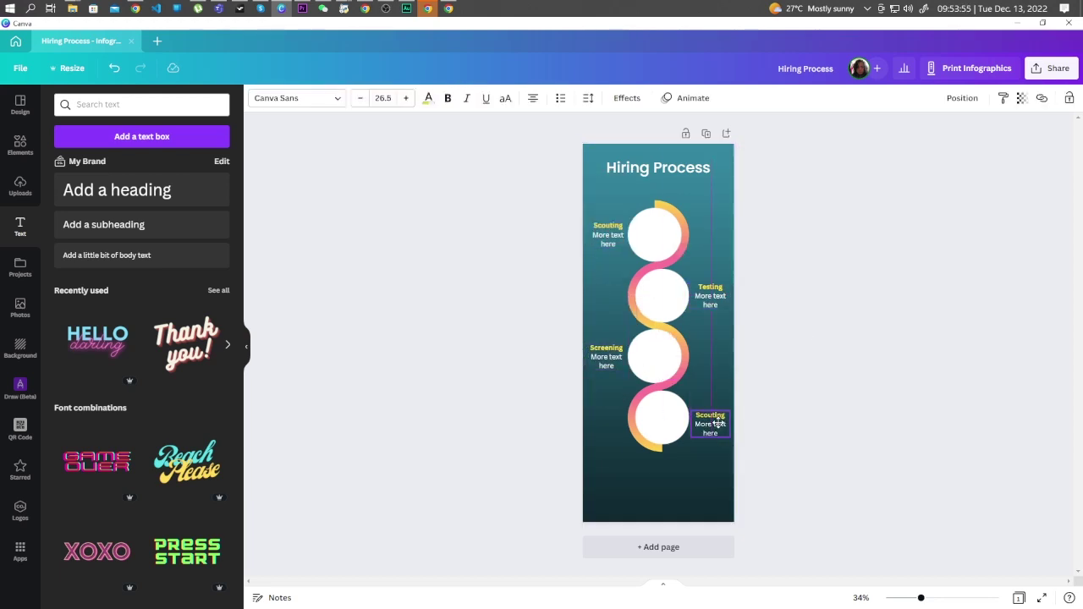
double_click(710, 408)
text(Hiring)
click(866, 403)
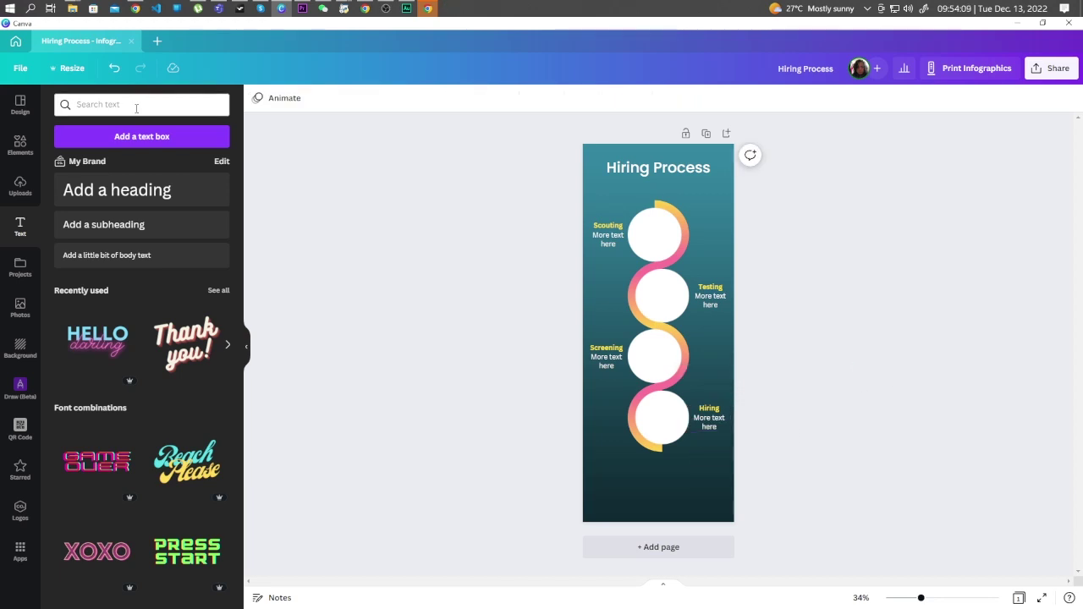
Place a yellow-orange magnifier icon, found by searching 'search', in the Scouting circle
click(136, 105)
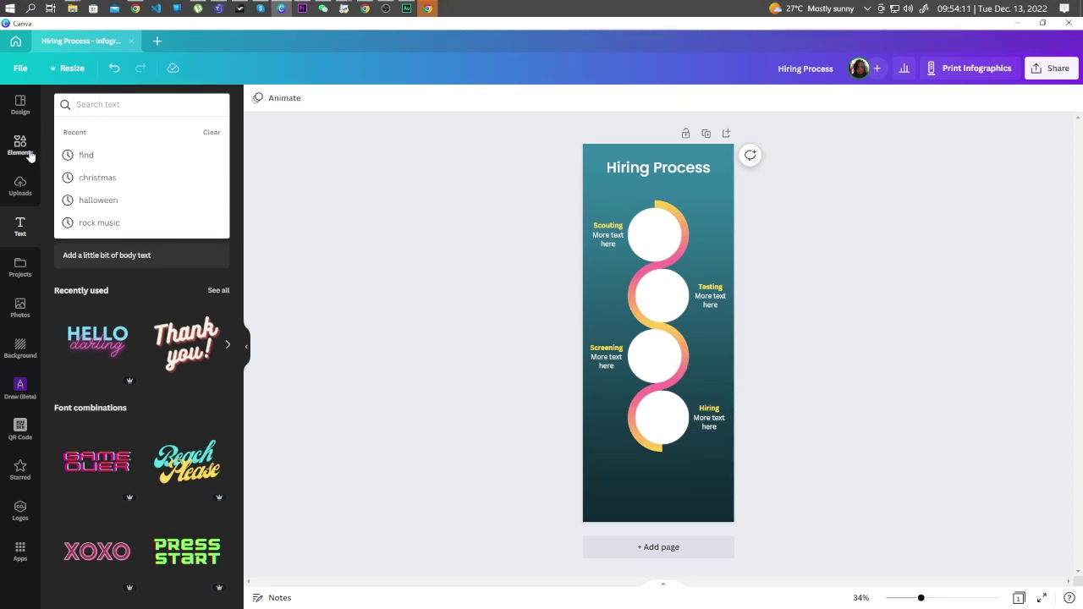
text(search)
key(Return)
click(81, 350)
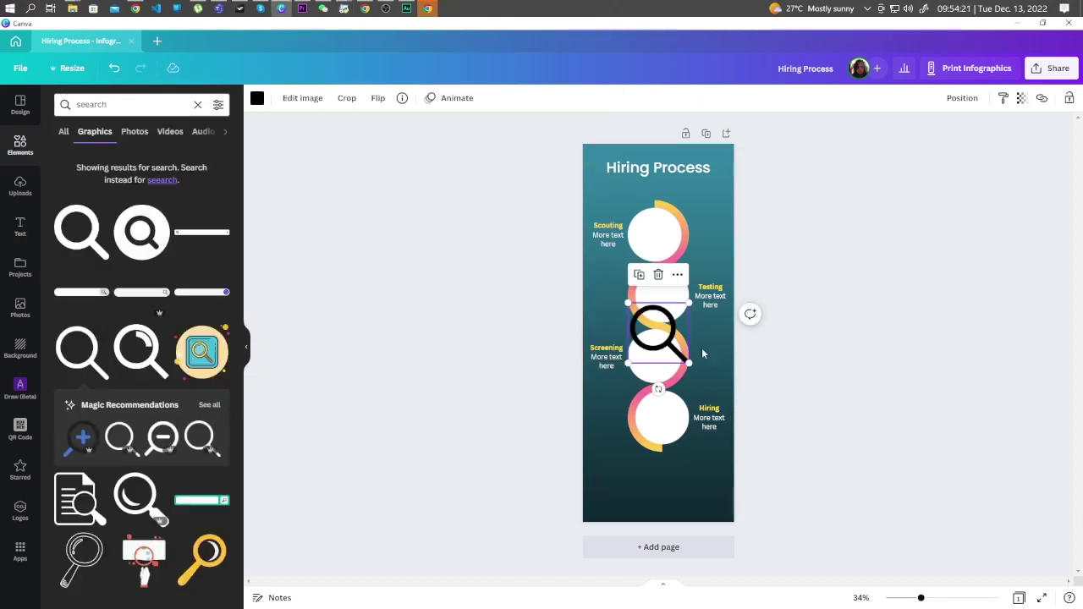
mouse_move(688, 362)
mouse_down()
mouse_move(658, 332)
mouse_move(654, 235)
mouse_up()
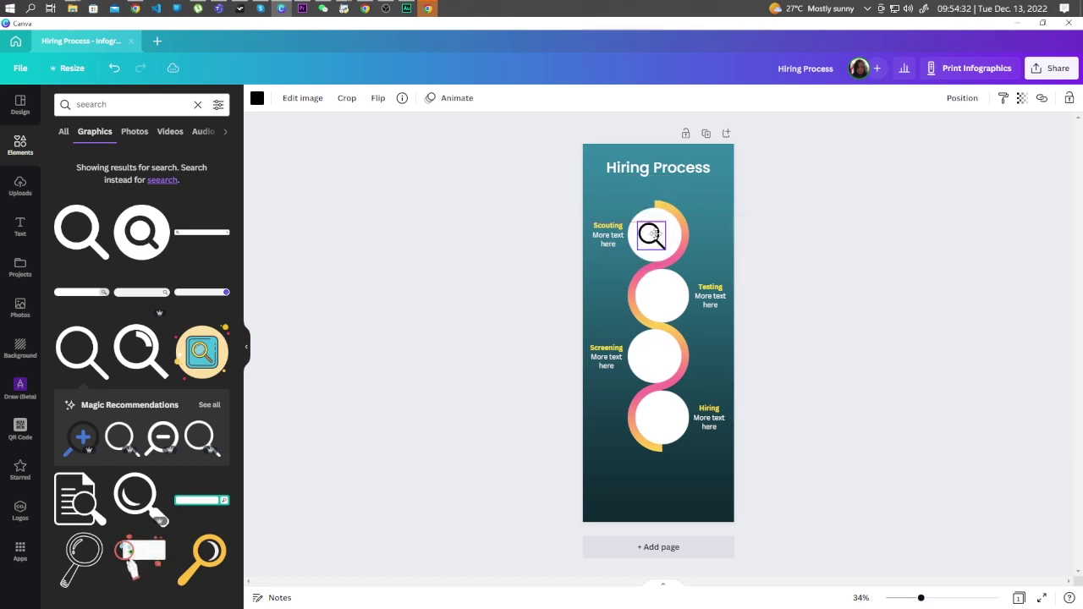
key(Delete)
click(81, 350)
mouse_move(692, 366)
mouse_down()
mouse_move(677, 349)
mouse_move(666, 240)
mouse_up()
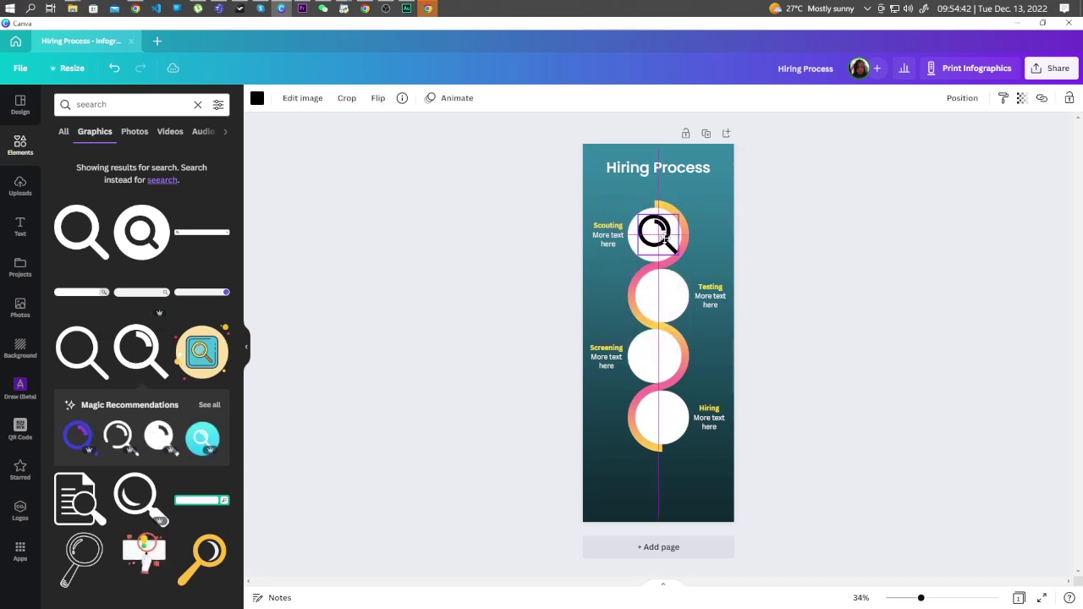
click(257, 97)
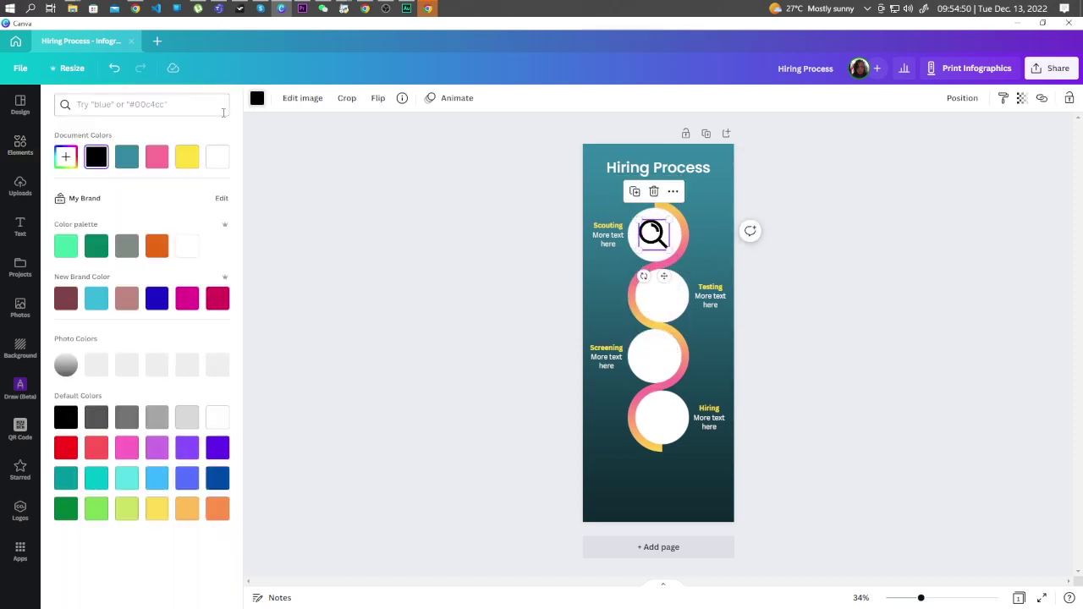
click(66, 157)
drag(85, 260, 88, 254)
click(203, 190)
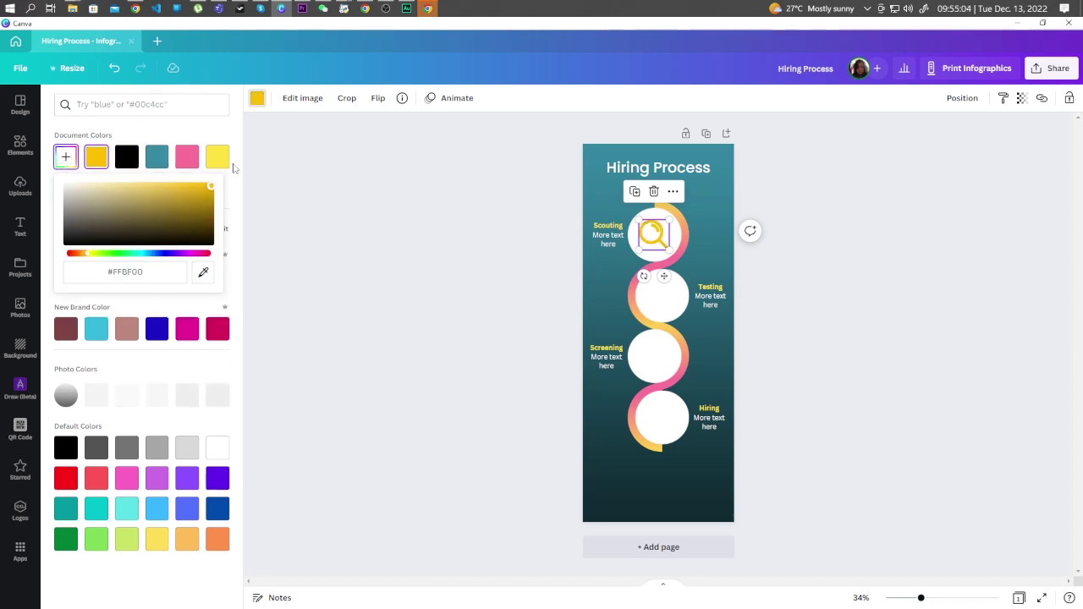
click(863, 283)
Place a checklist icon, found by searching 'test', in the Testing circle
triple_click(127, 104)
text(test)
key(Return)
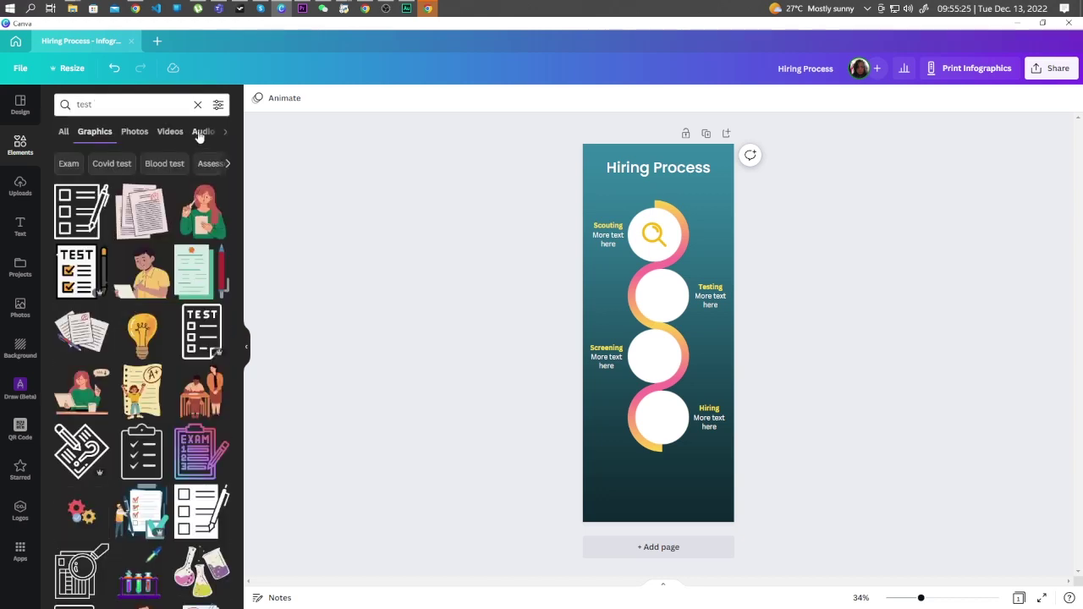
click(85, 225)
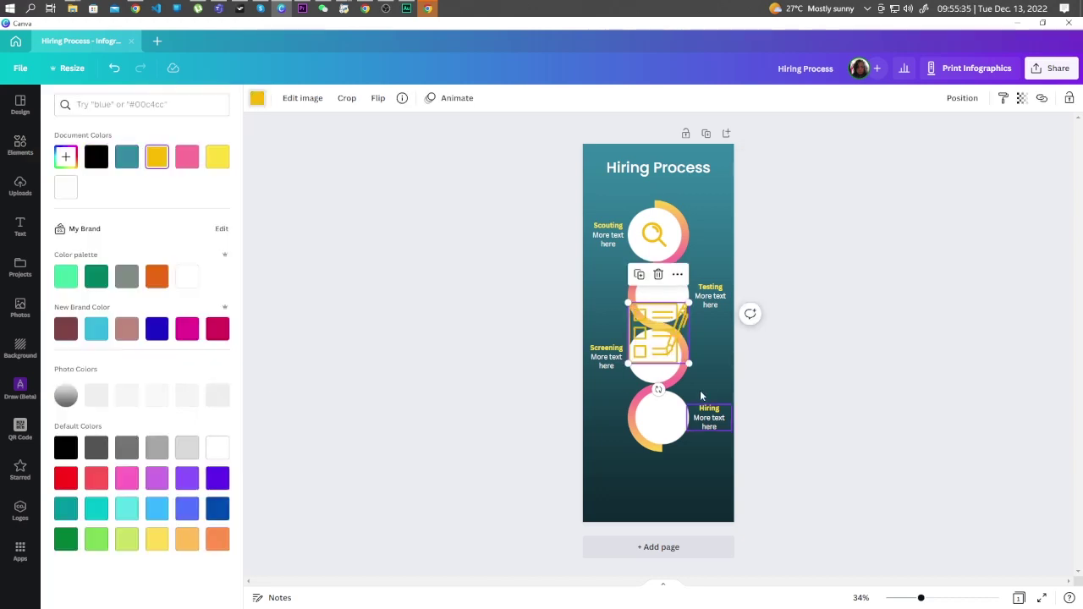
drag(687, 365, 660, 299)
click(877, 307)
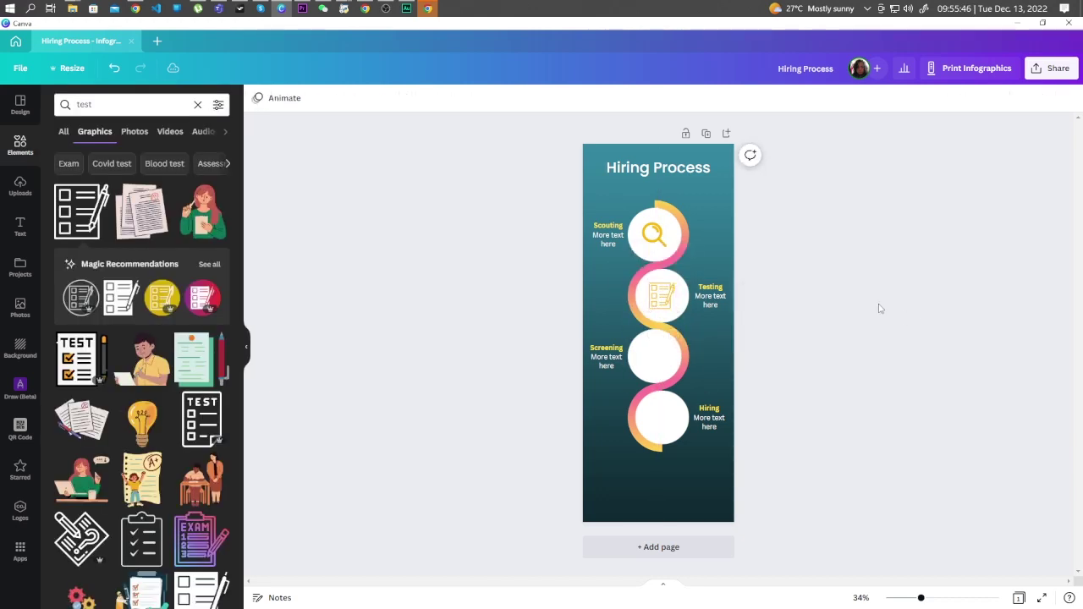
Place a graphic found by searching 'screening' in the Screening circle
triple_click(164, 104)
text(screening)
key(Return)
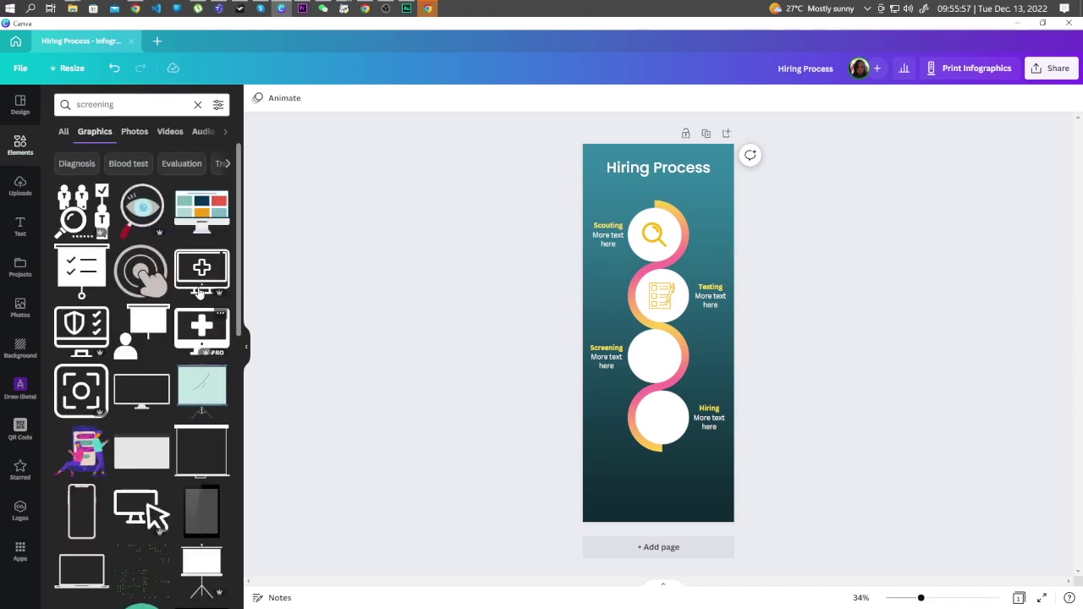
click(75, 209)
drag(684, 381, 654, 355)
click(874, 342)
click(654, 356)
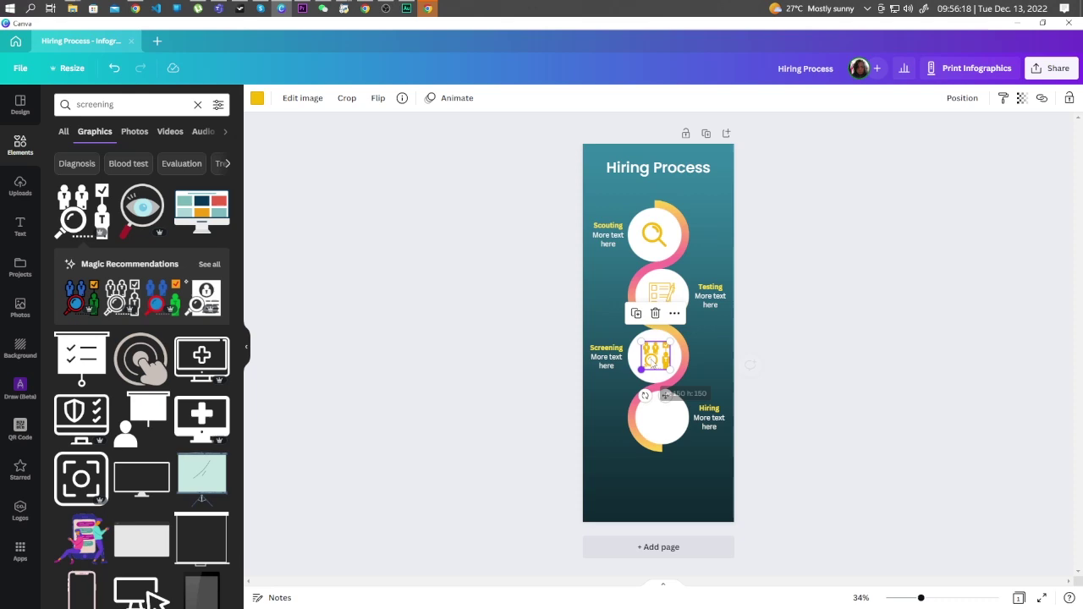
click(440, 338)
scroll(157, 330, down, 5)
Place a yellow checked-person icon, found by searching 'hired', in the Hiring circle
triple_click(95, 104)
text(hiring)
key(Return)
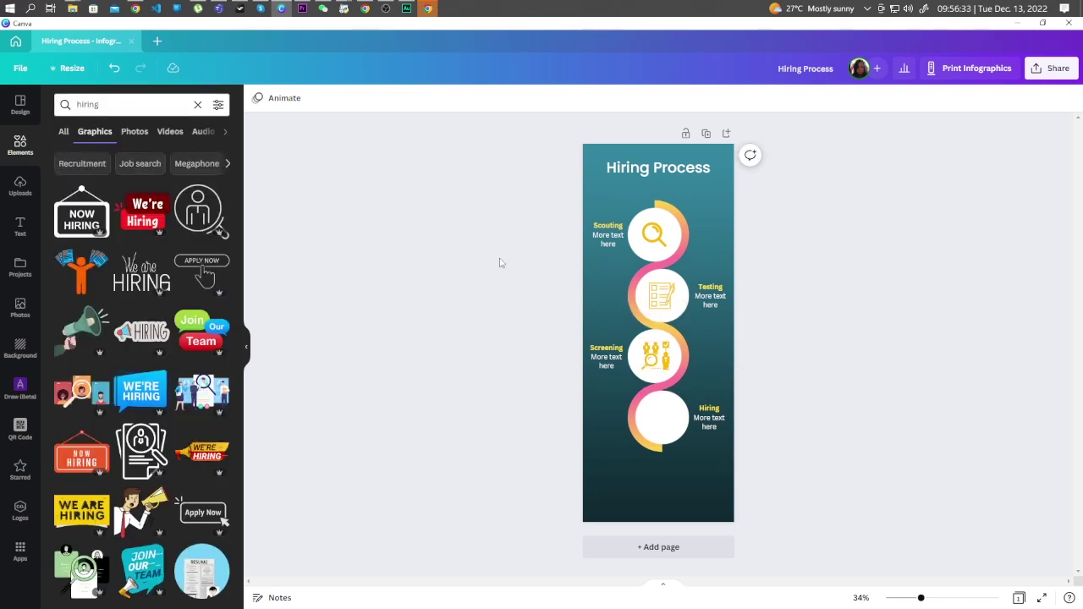
scroll(140, 338, down, 3)
scroll(140, 339, up, 3)
click(117, 104)
key(BackSpace)
key(BackSpace)
key(BackSpace)
text(ed)
key(Return)
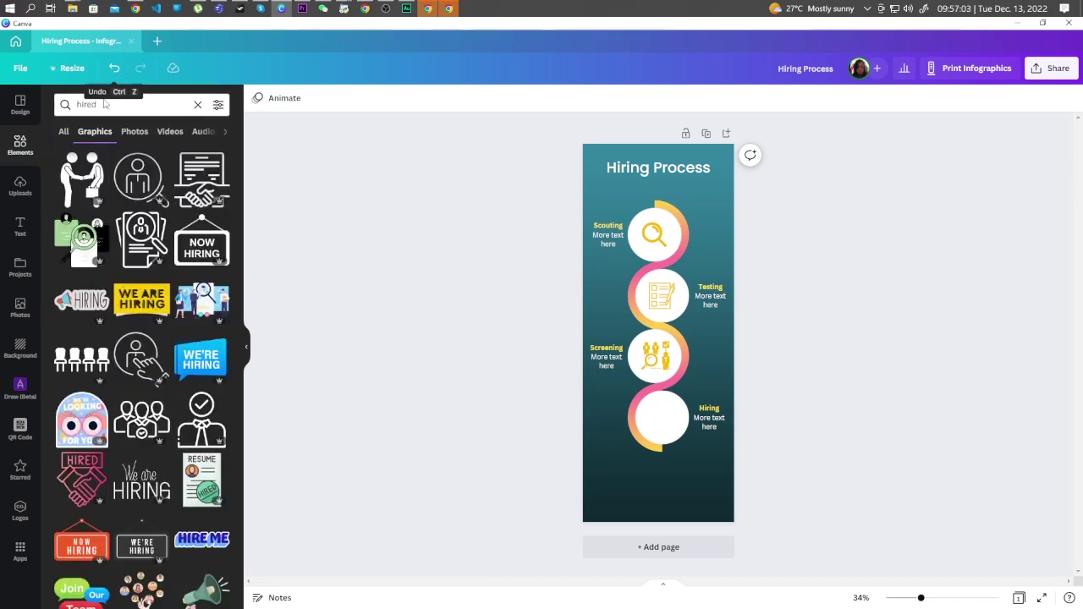
click(203, 414)
click(256, 98)
drag(687, 292, 691, 401)
click(885, 378)
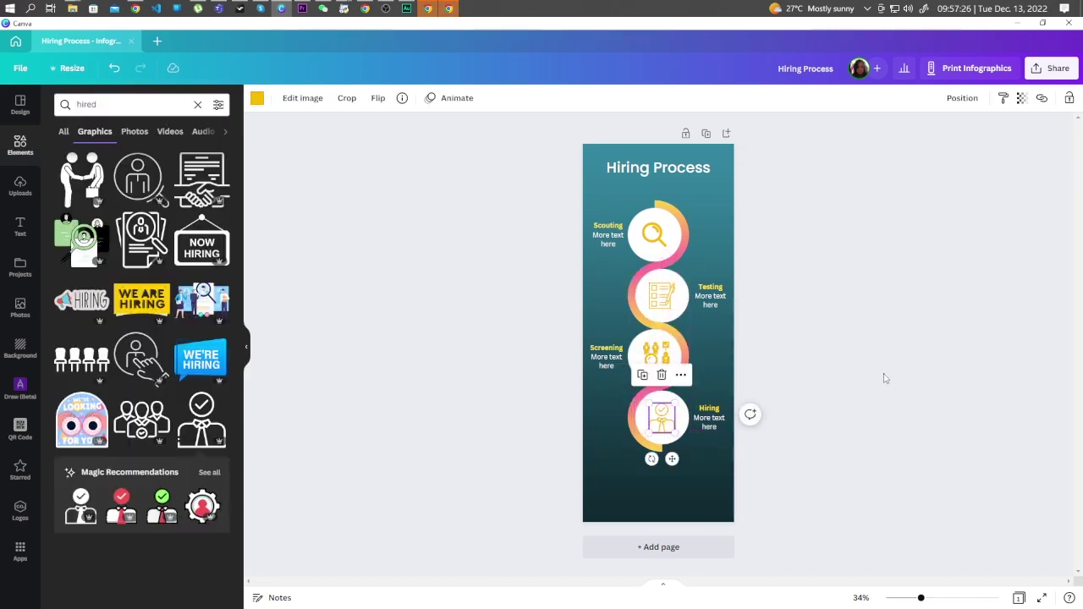
Paste a text block beneath the fourth circle and lower its font size to 24
click(20, 226)
text(More)
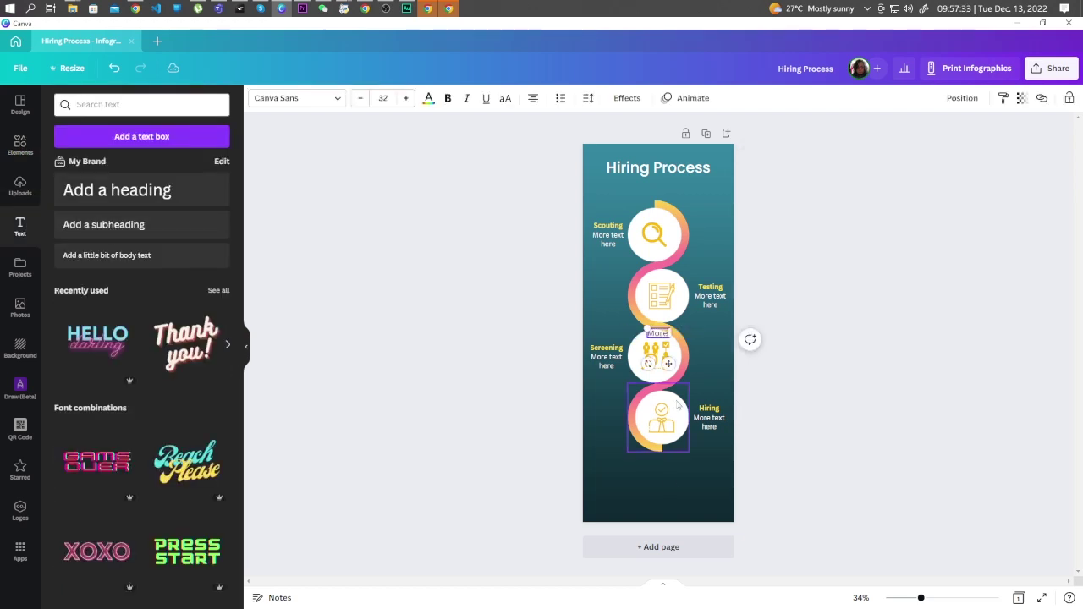
mouse_move(677, 406)
mouse_down()
mouse_move(678, 482)
mouse_move(733, 486)
mouse_up()
key(ctrl+a)
click(359, 98)
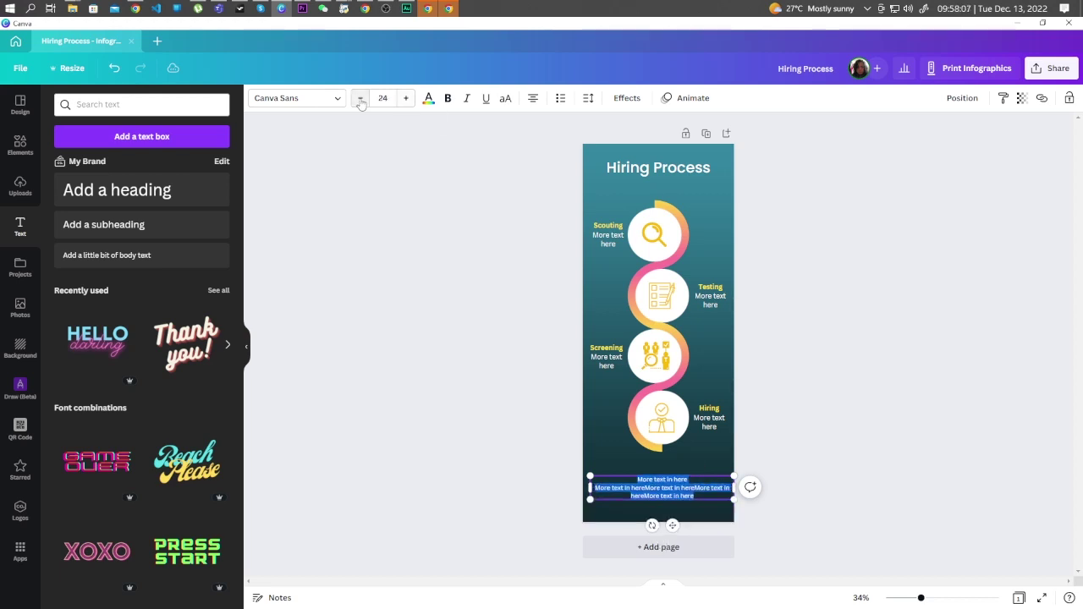
click(429, 98)
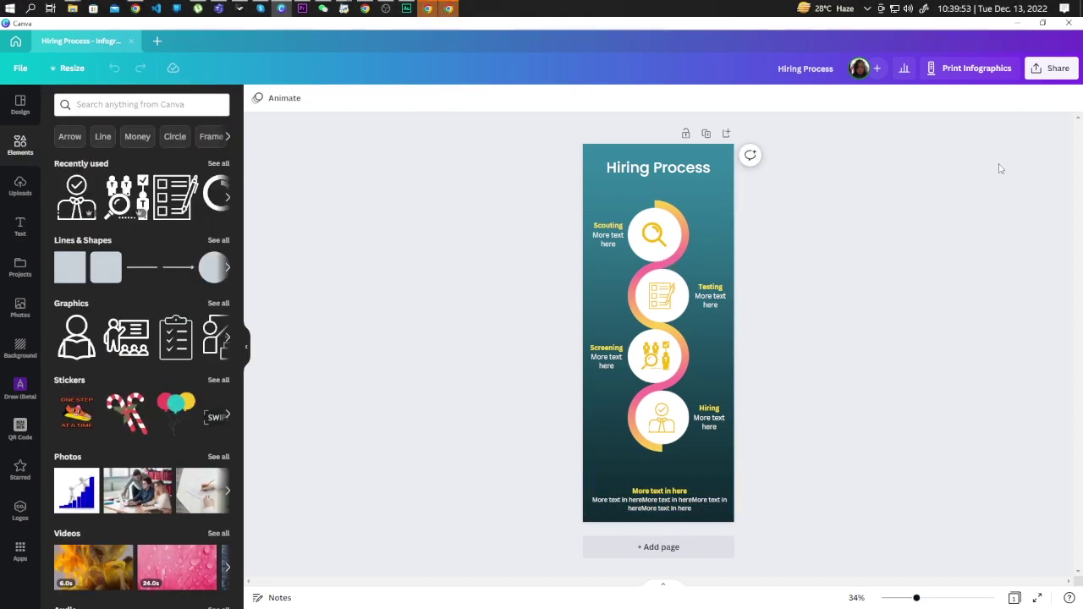
click(1049, 69)
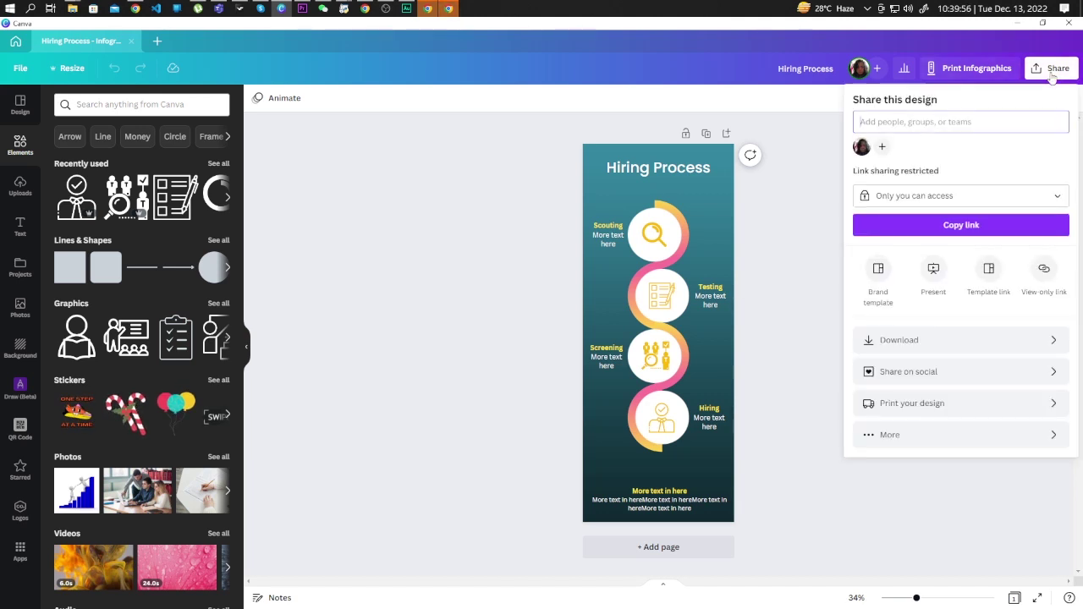
click(914, 380)
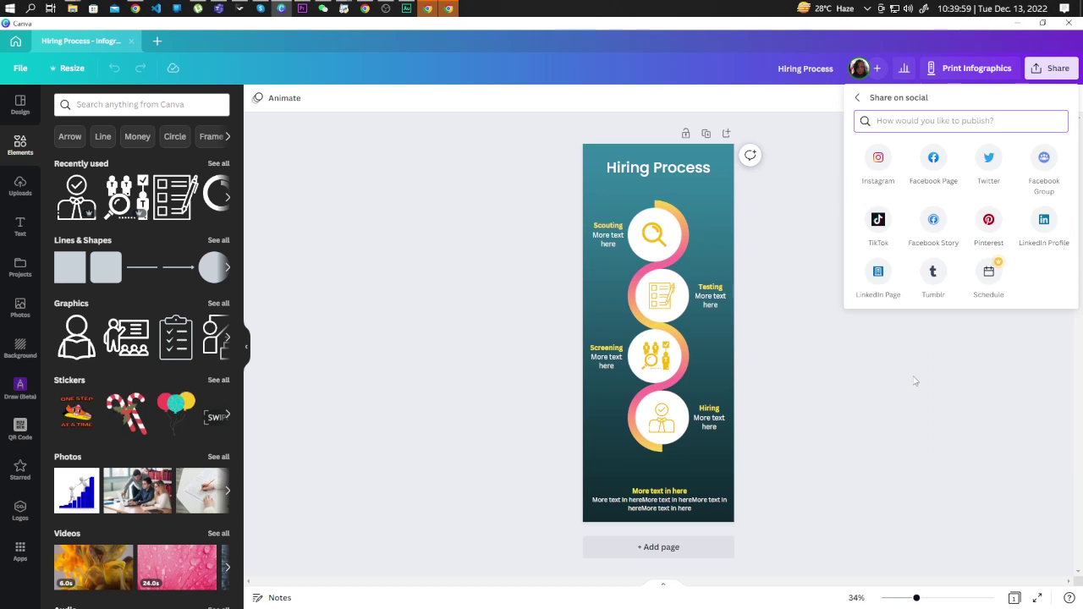
click(932, 160)
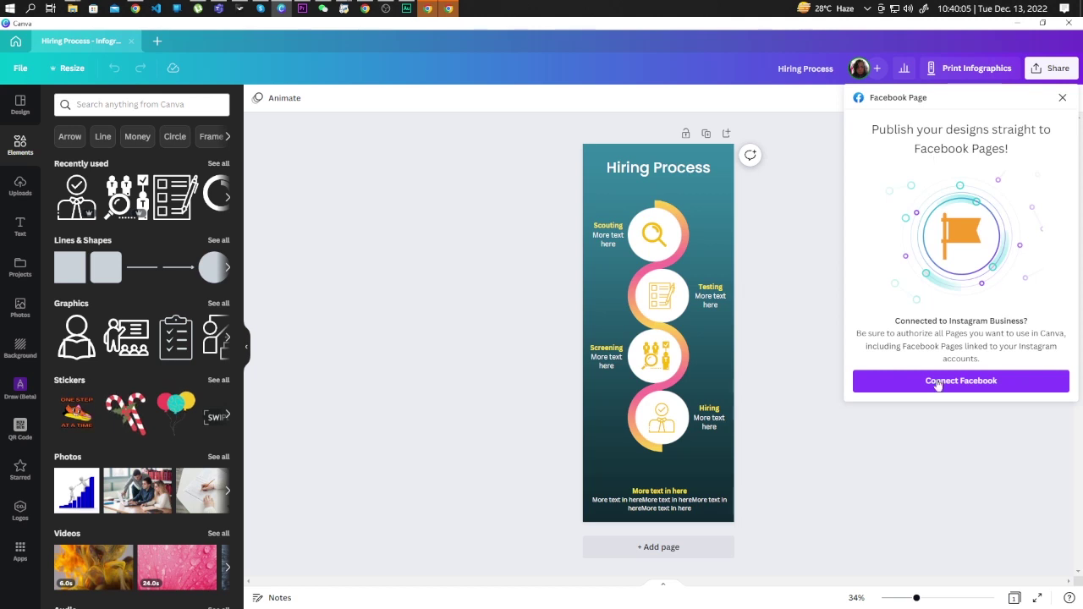
click(938, 385)
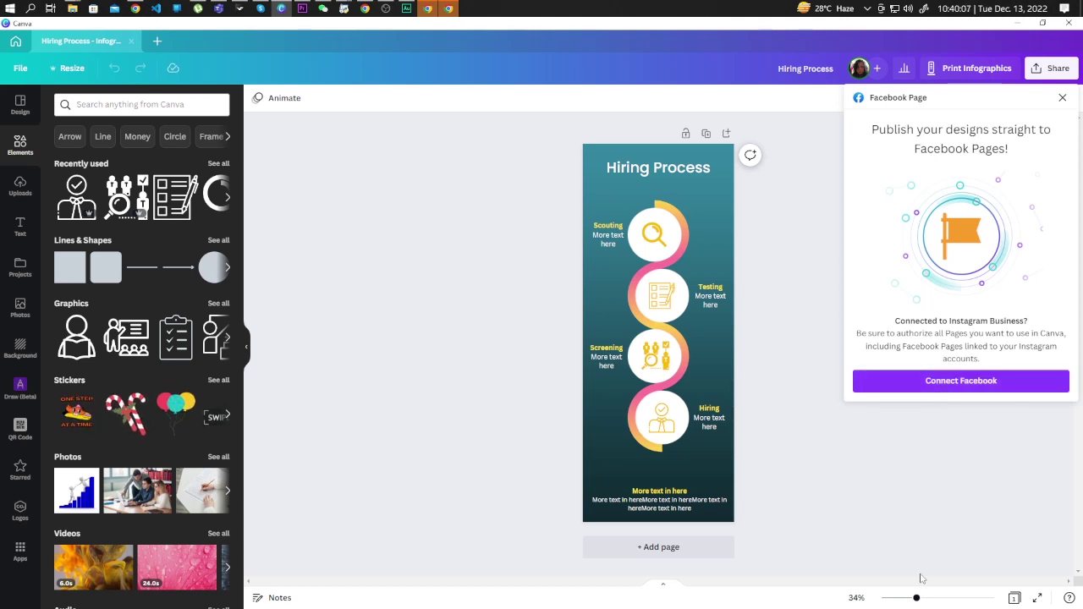